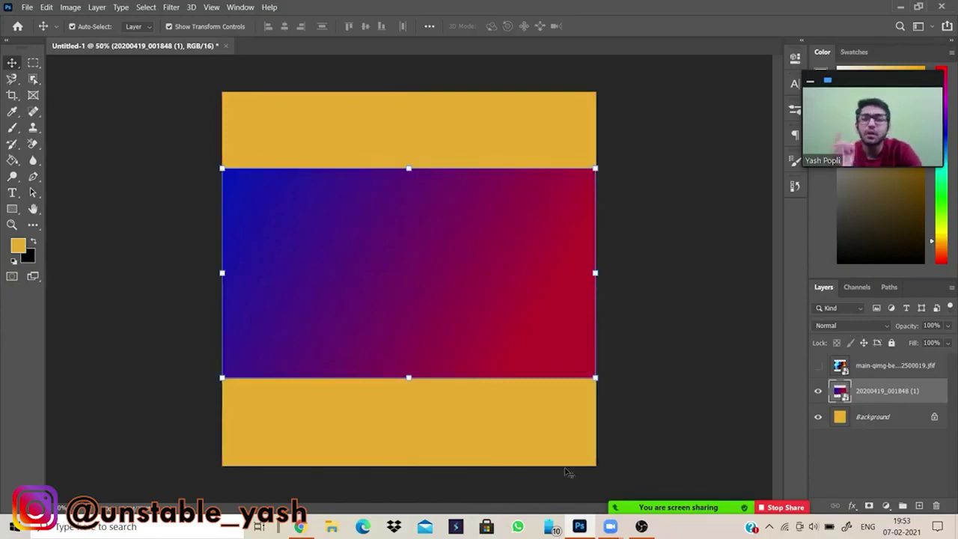
Try the Dissolve blend mode on the blue-red gradient image layer and set it back to Normal
{"action": "left_click", "coordinate": [876, 325]}
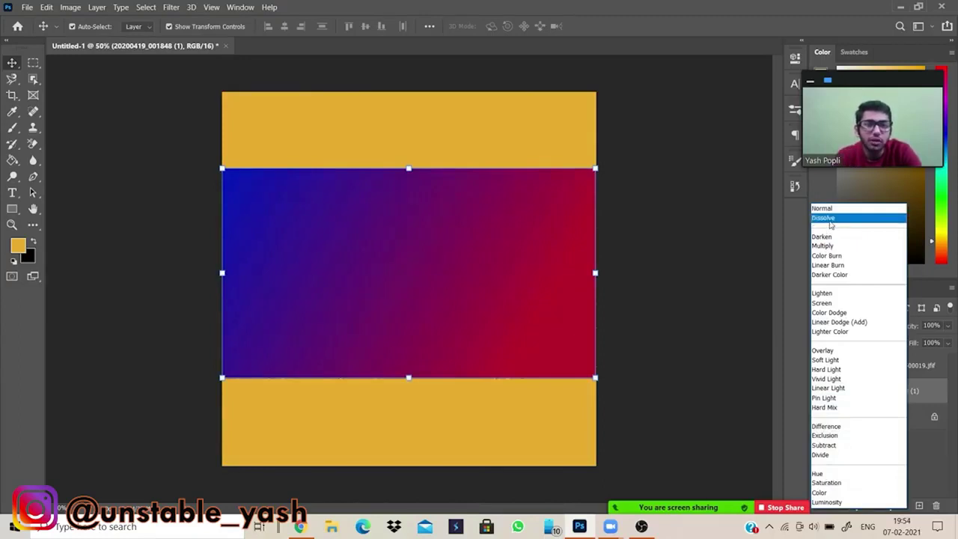
{"action": "left_click", "coordinate": [830, 218]}
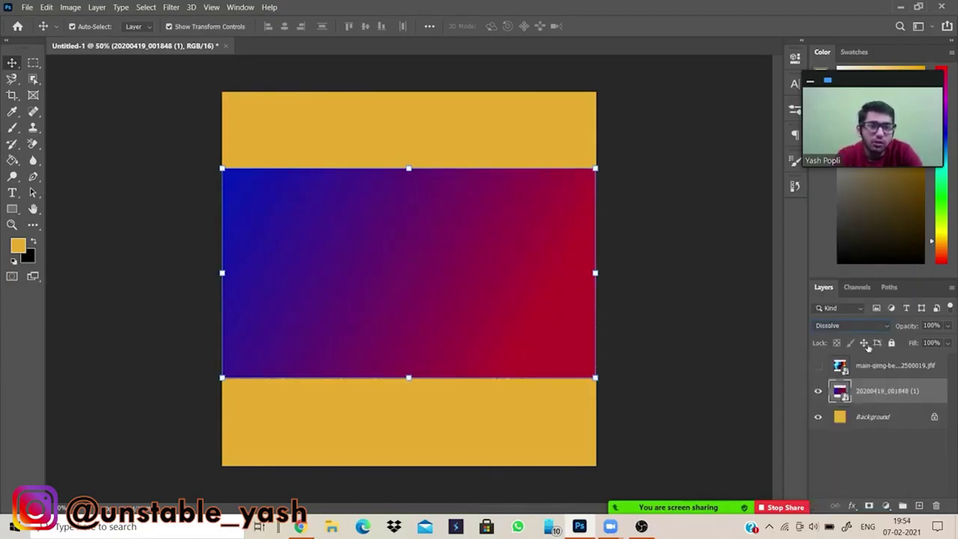
{"action": "left_click", "coordinate": [869, 334]}
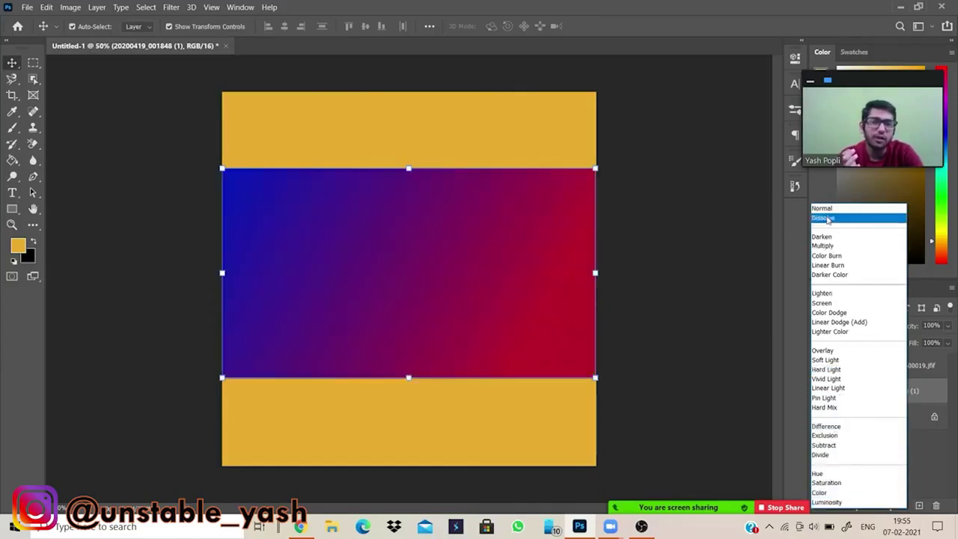
{"action": "left_click", "coordinate": [824, 208]}
{"action": "left_click", "coordinate": [320, 146]}
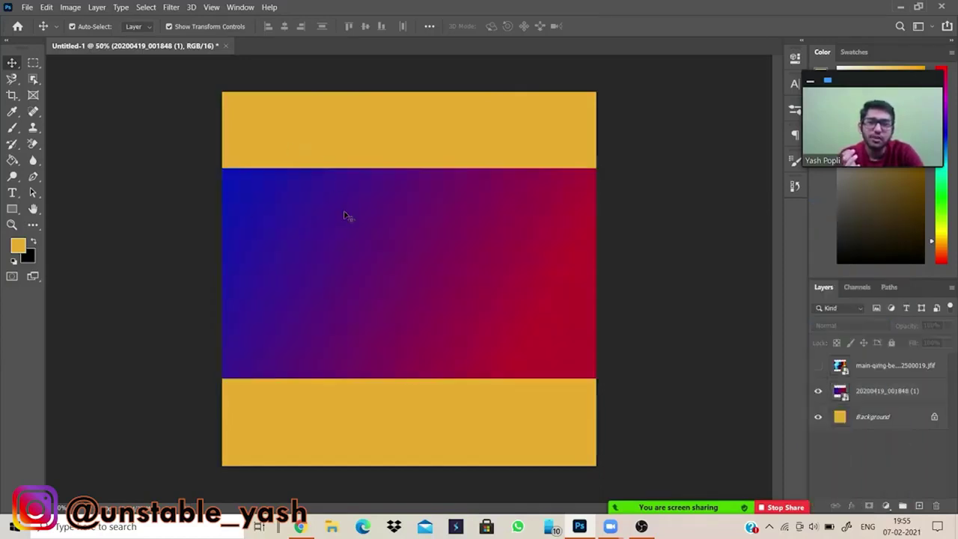
Add a new layer directly above the gradient image layer and fill it with bright red
{"action": "left_click", "coordinate": [357, 239]}
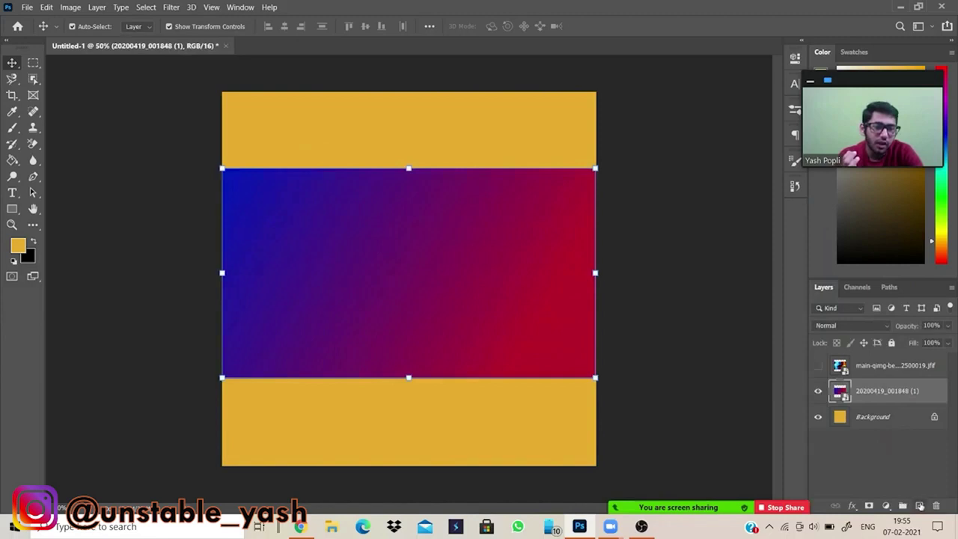
{"action": "left_click", "coordinate": [920, 506]}
{"action": "left_click", "coordinate": [12, 161]}
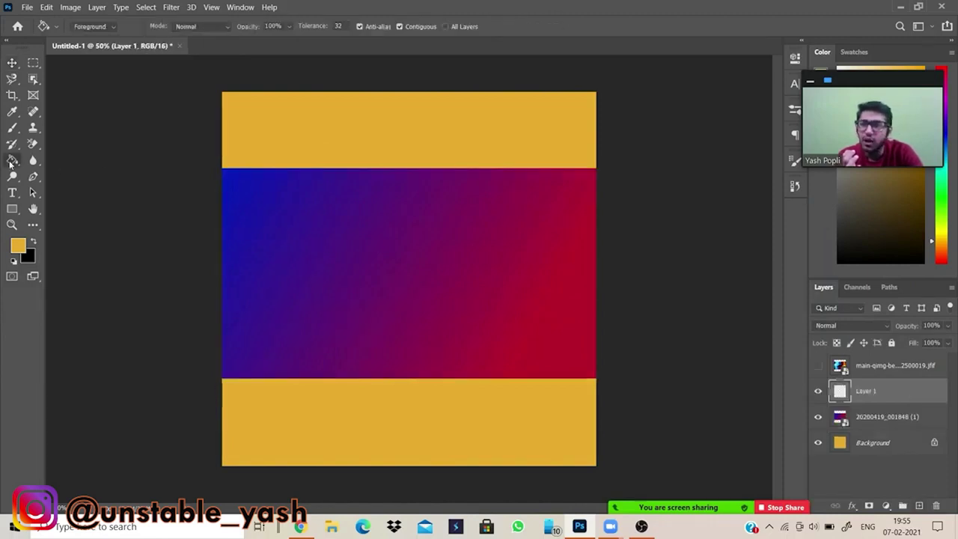
{"action": "left_click", "coordinate": [18, 248]}
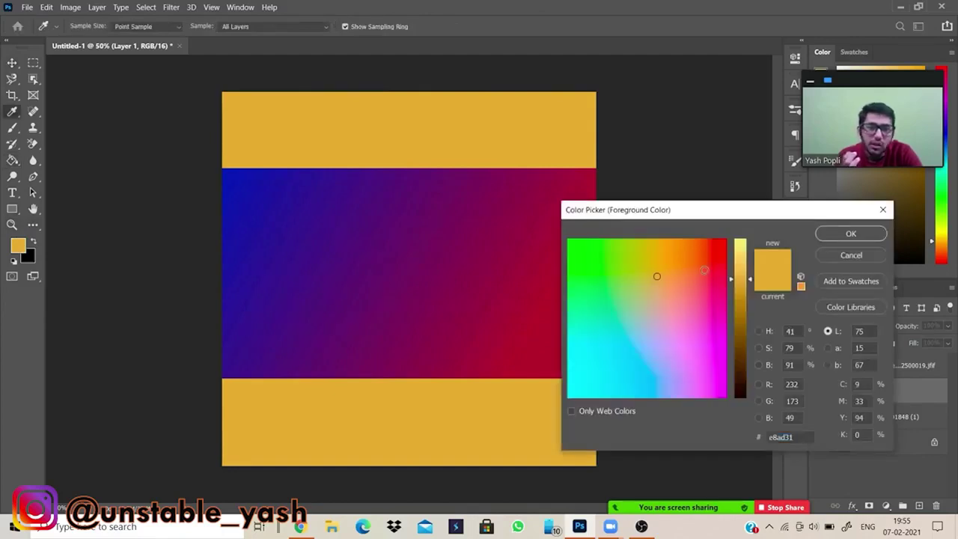
{"action": "left_click", "coordinate": [725, 250]}
{"action": "left_click", "coordinate": [851, 234]}
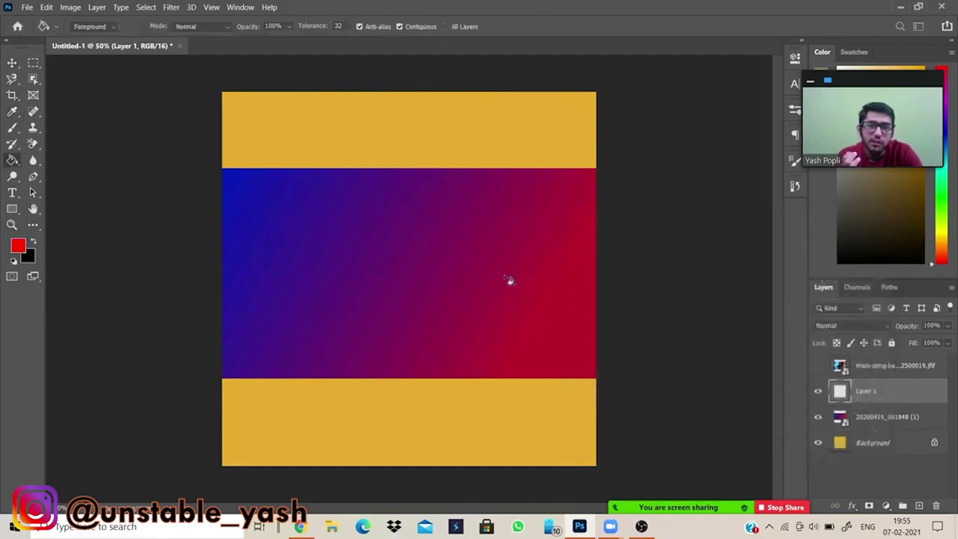
{"action": "left_click", "coordinate": [488, 282]}
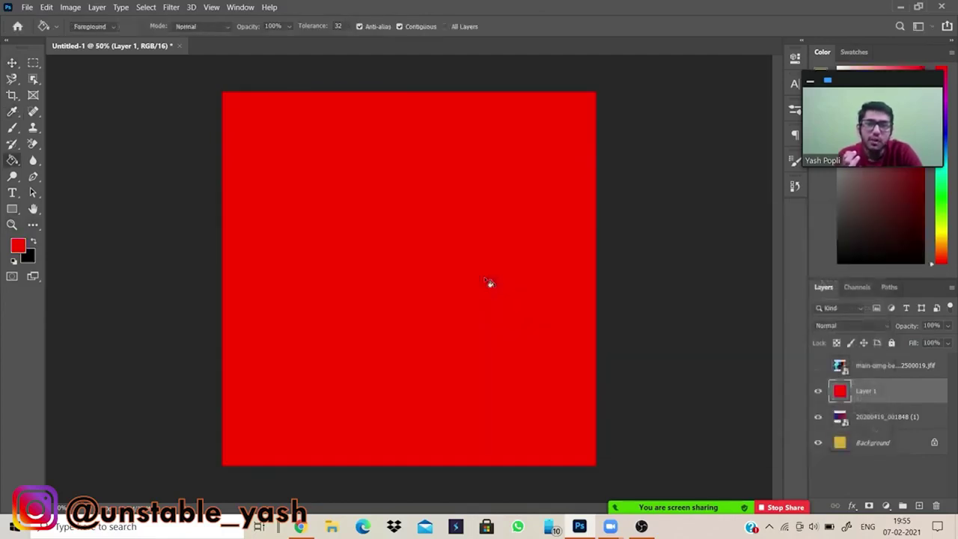
Preview blend modes on the red layer, keep it at Normal, and show only the fire image above the yellow background
{"action": "left_click", "coordinate": [882, 326]}
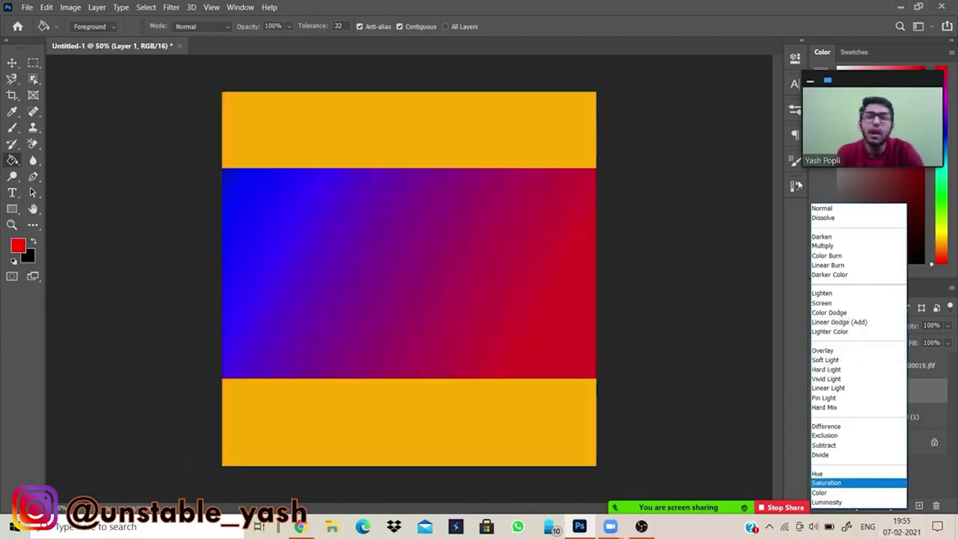
{"action": "left_click", "coordinate": [826, 211]}
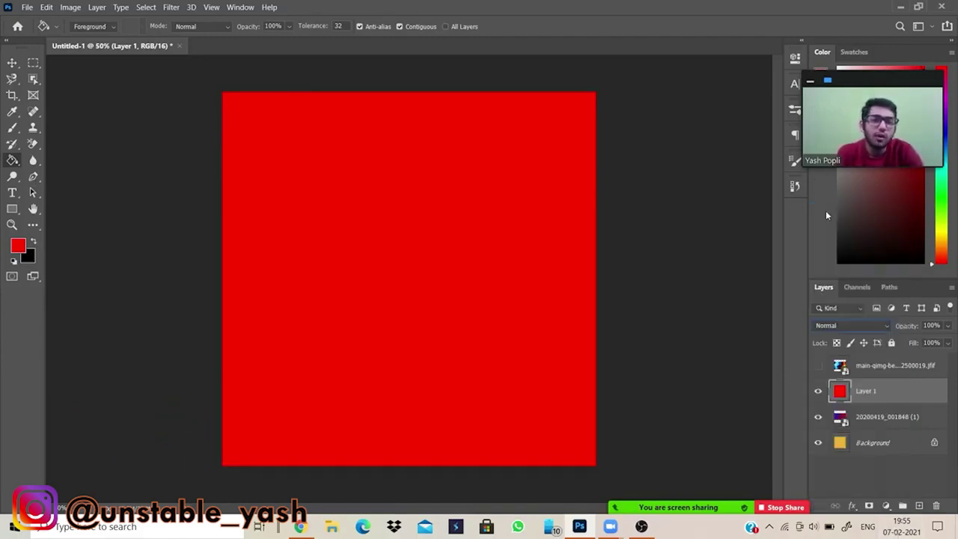
{"action": "left_click", "coordinate": [817, 392]}
{"action": "left_click", "coordinate": [818, 417]}
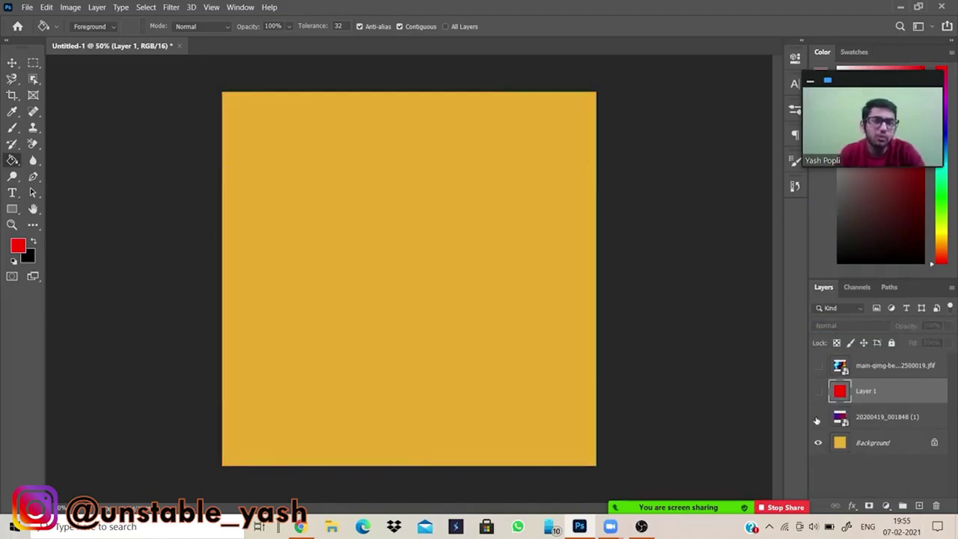
{"action": "left_click", "coordinate": [819, 365]}
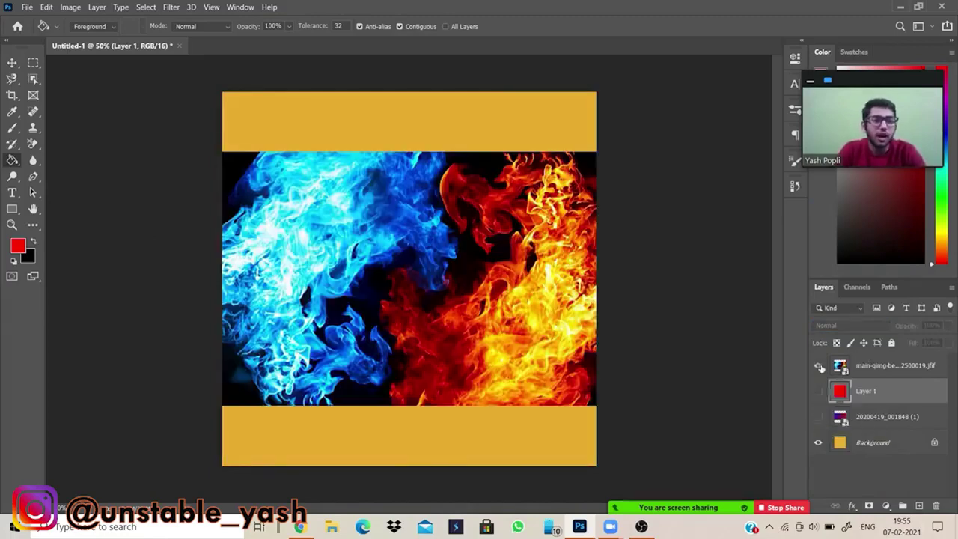
Set the fire image layer's blend mode to Screen after trying Lighter Color
{"action": "left_click", "coordinate": [12, 63]}
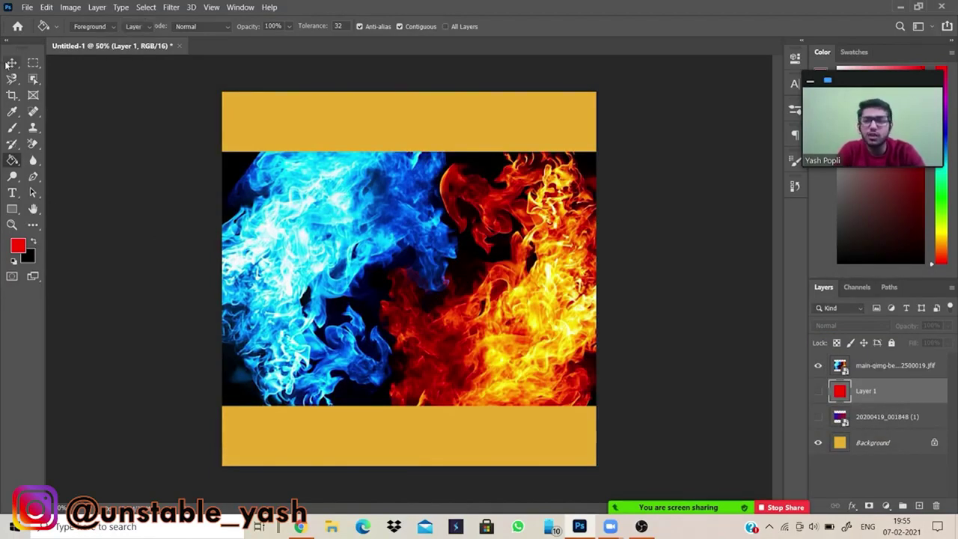
{"action": "left_click", "coordinate": [373, 313]}
{"action": "left_click", "coordinate": [717, 308]}
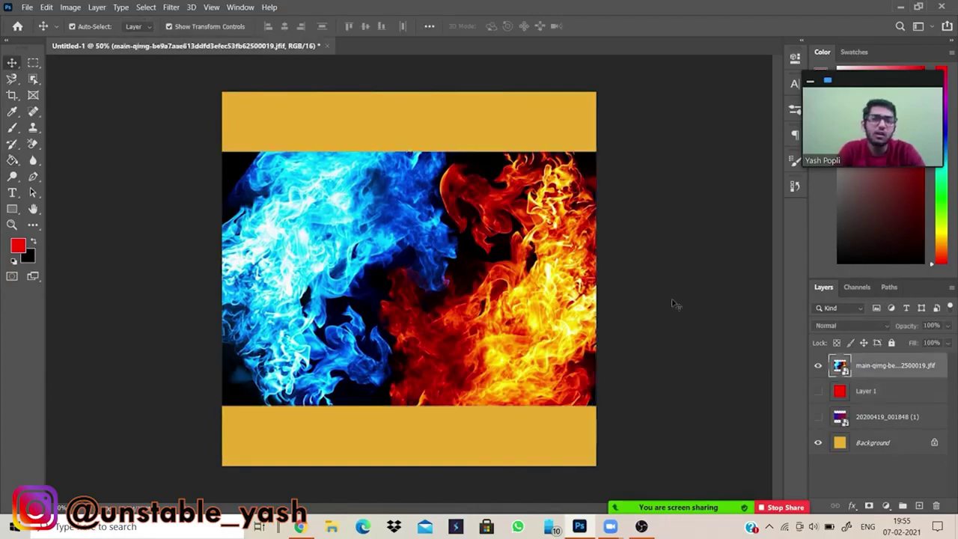
{"action": "left_click", "coordinate": [546, 316]}
{"action": "left_click", "coordinate": [632, 284]}
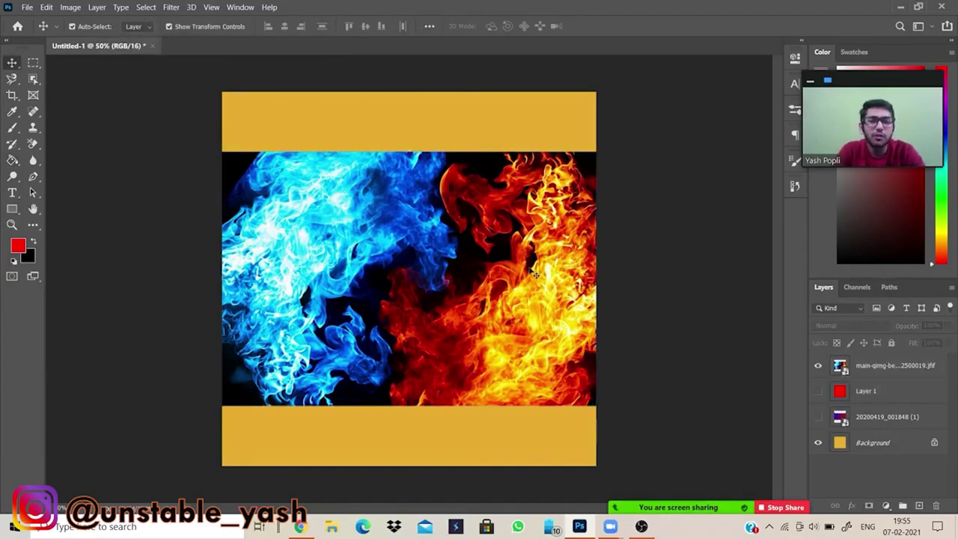
{"action": "left_click", "coordinate": [537, 273]}
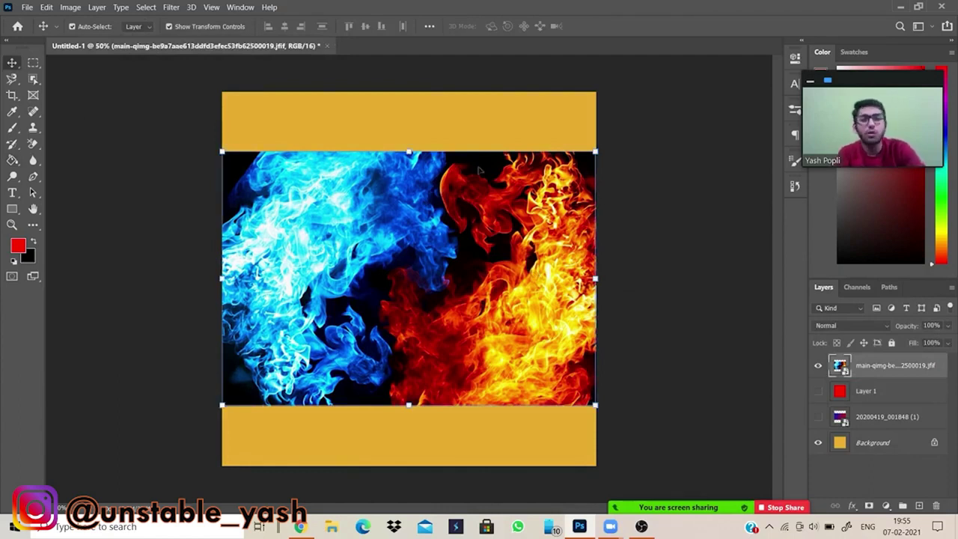
{"action": "left_click", "coordinate": [852, 325]}
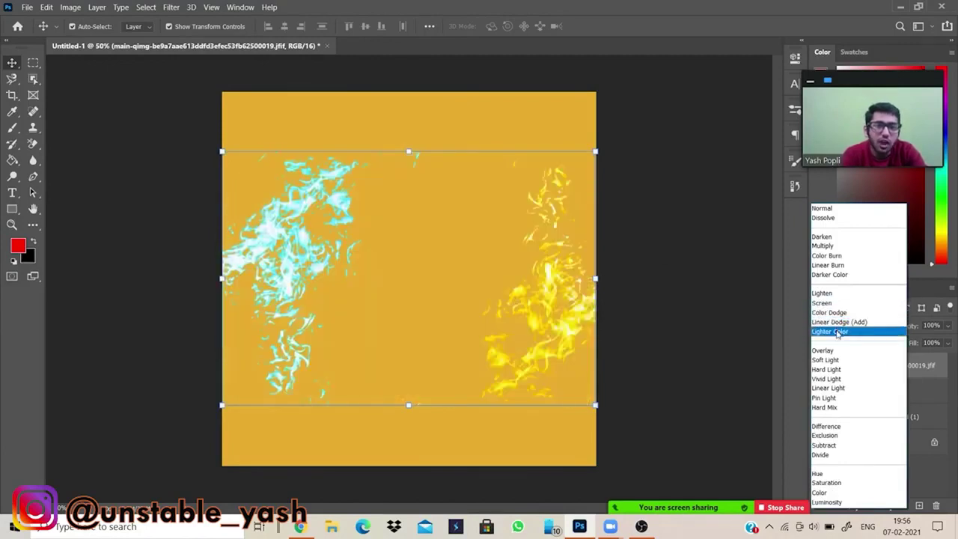
{"action": "left_click", "coordinate": [837, 331]}
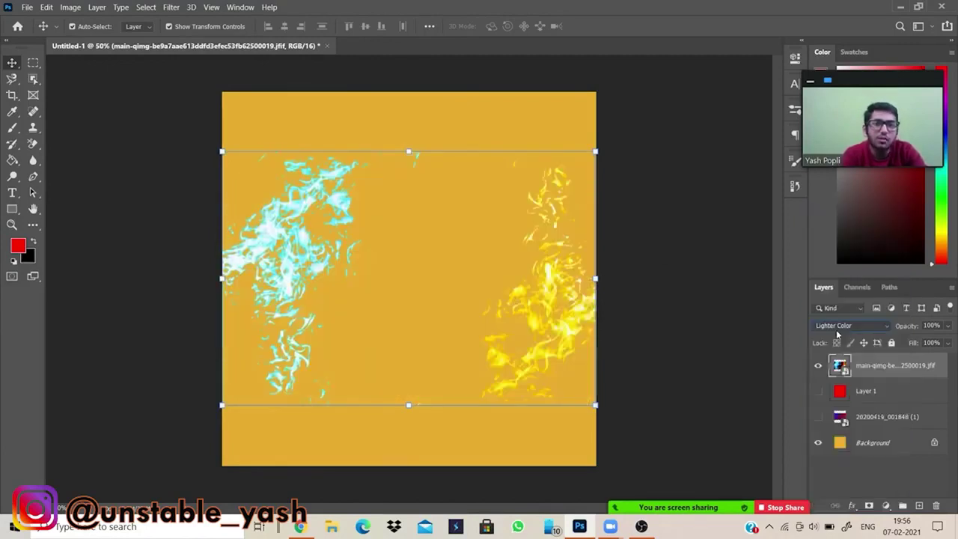
{"action": "left_click", "coordinate": [836, 330]}
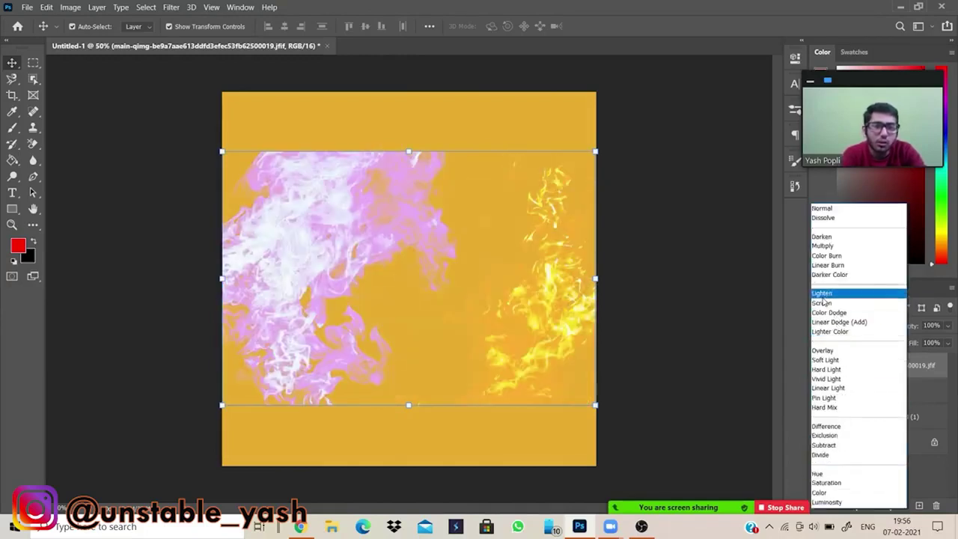
{"action": "left_click", "coordinate": [823, 304]}
{"action": "left_click", "coordinate": [554, 438]}
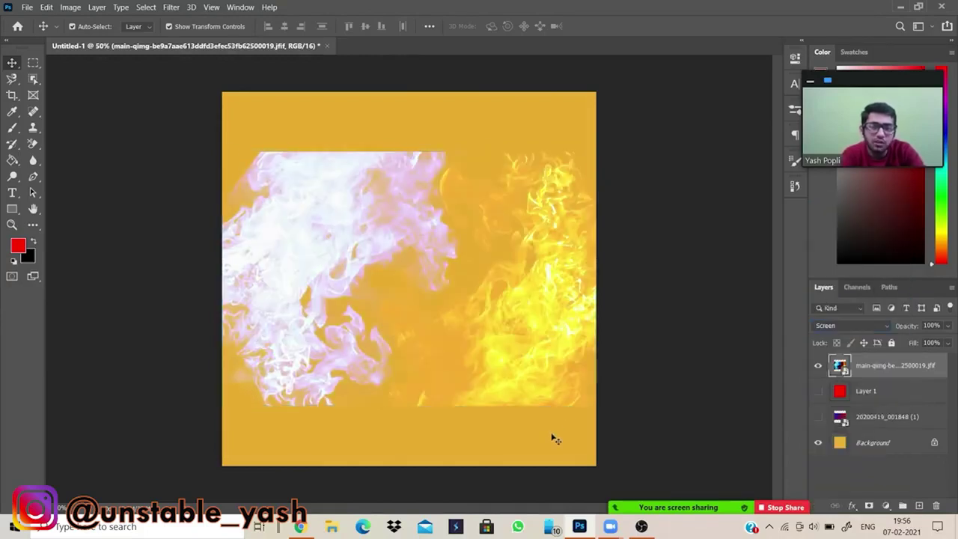
Hide the yellow background and add a red-filled layer directly above it, beneath the image layers
{"action": "left_click", "coordinate": [819, 443]}
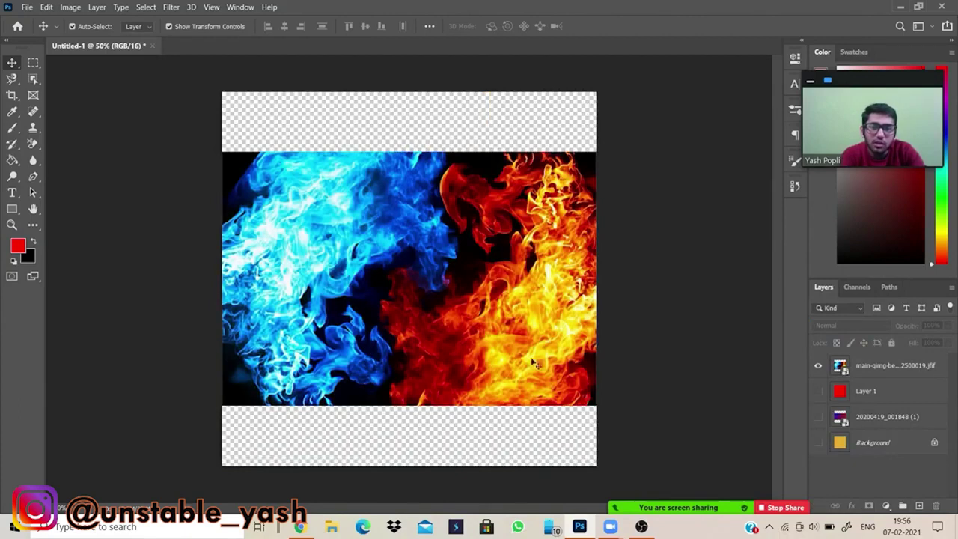
{"action": "left_click", "coordinate": [878, 448]}
{"action": "left_click", "coordinate": [920, 507]}
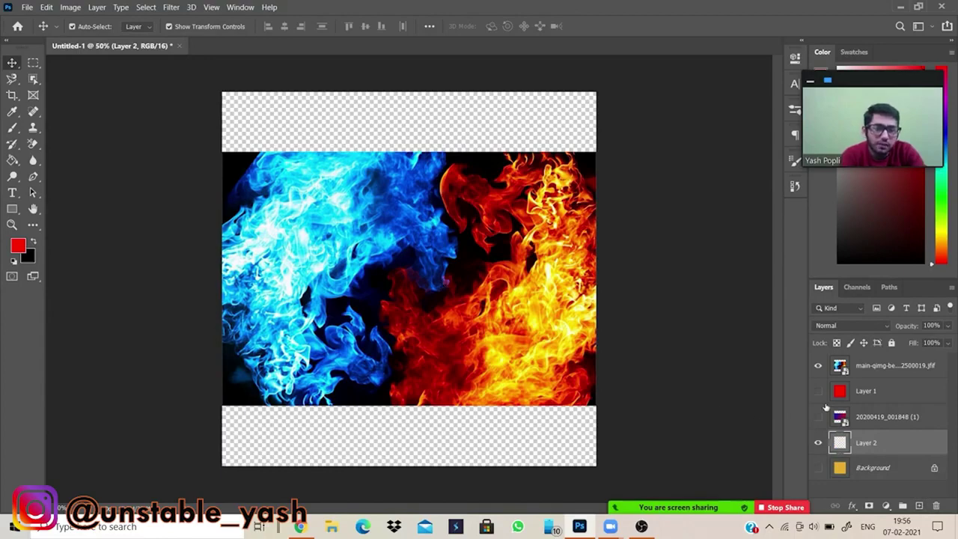
{"action": "left_click", "coordinate": [818, 366]}
{"action": "left_click", "coordinate": [818, 366]}
{"action": "left_click", "coordinate": [12, 160]}
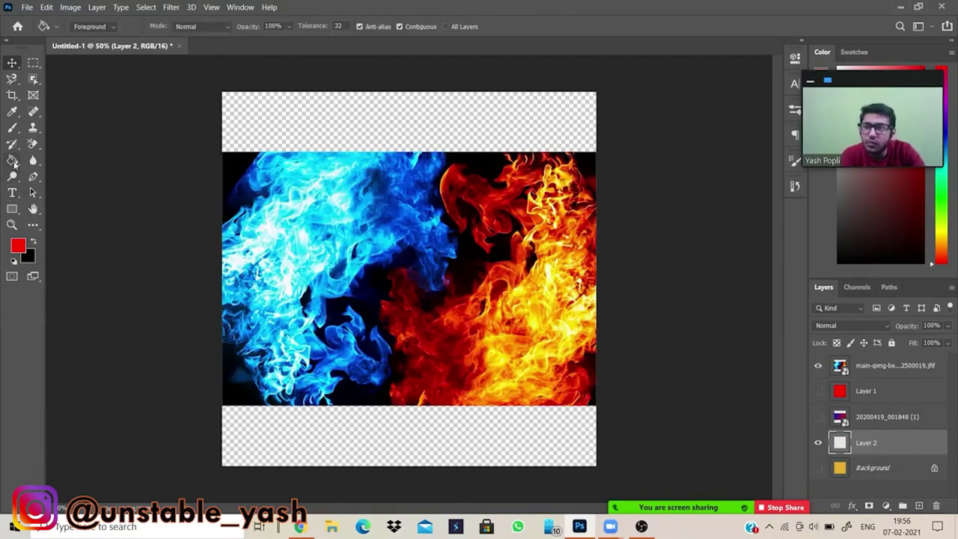
{"action": "left_click", "coordinate": [310, 416]}
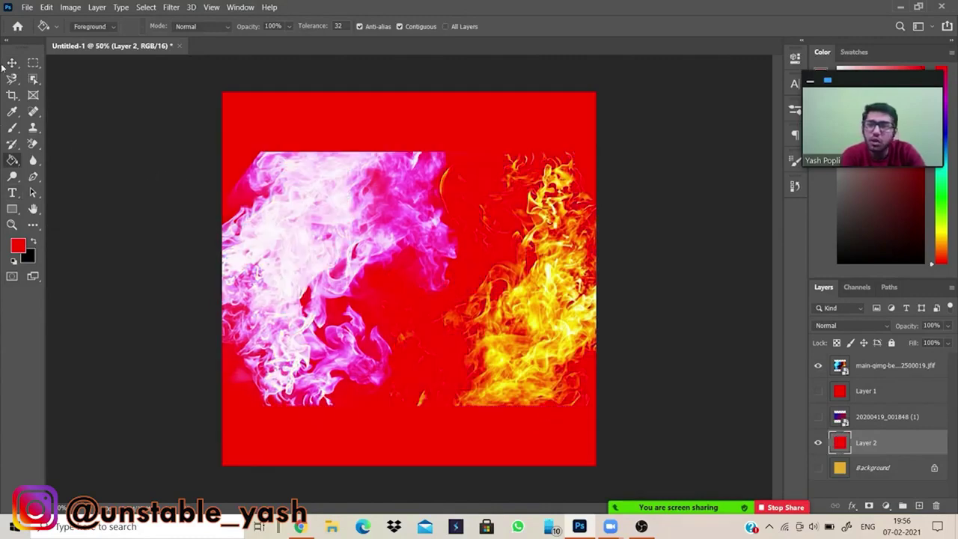
Try the Screen blend mode on the lower red layer (Layer 2) and set it back to Normal
{"action": "key", "text": "v"}
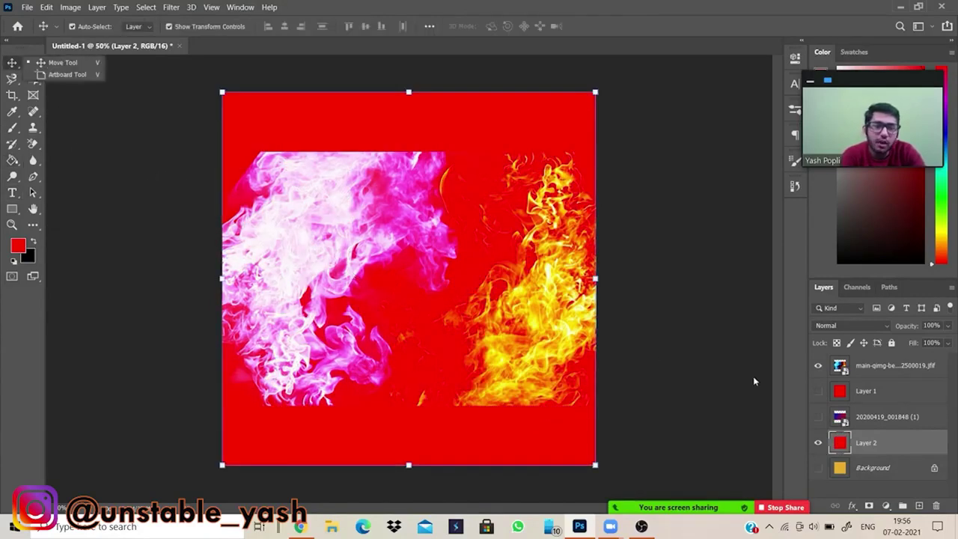
{"action": "left_click", "coordinate": [852, 325]}
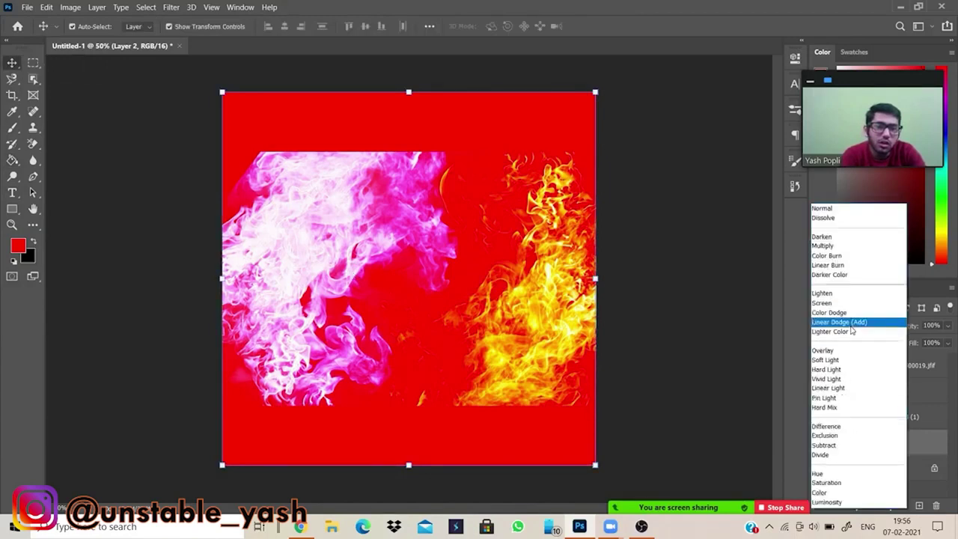
{"action": "left_click", "coordinate": [822, 303]}
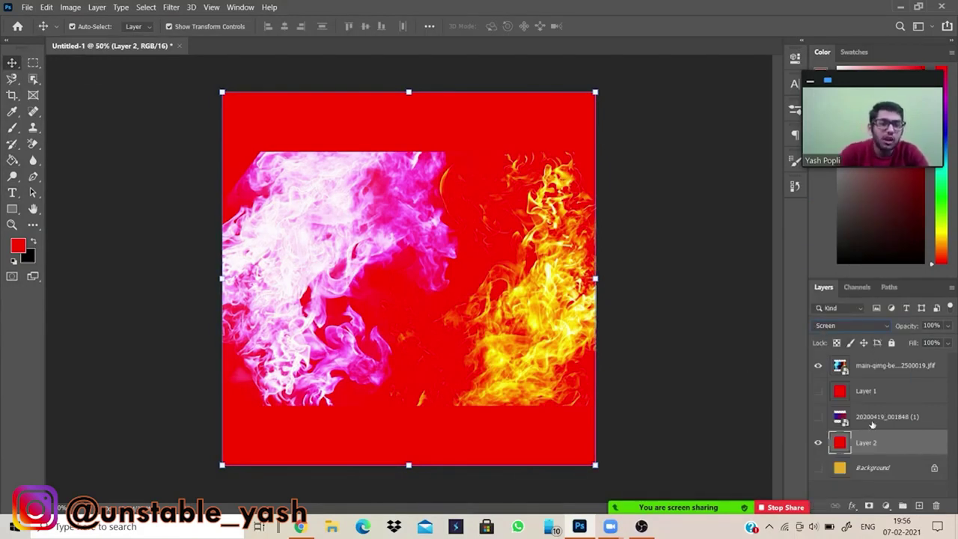
{"action": "left_click", "coordinate": [880, 371]}
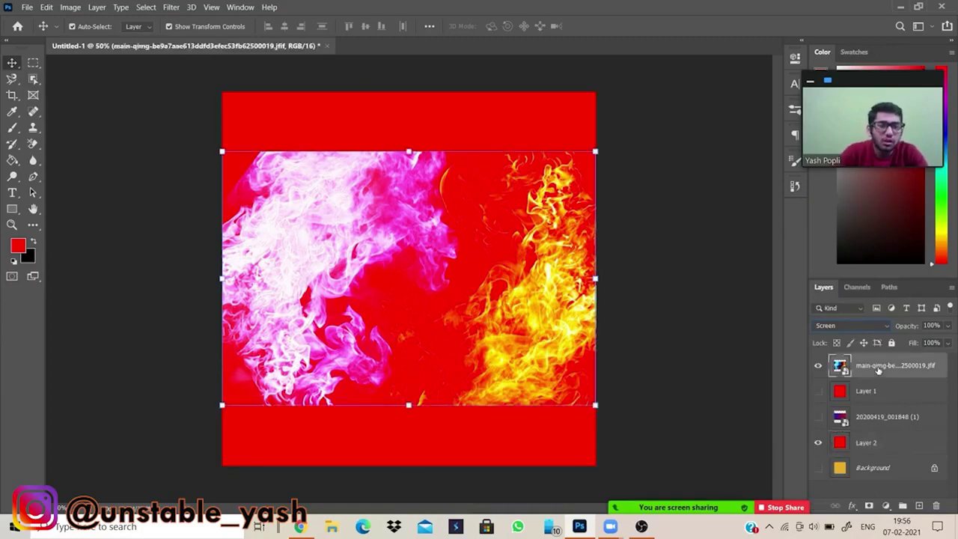
{"action": "left_click", "coordinate": [868, 442]}
{"action": "left_click", "coordinate": [861, 326]}
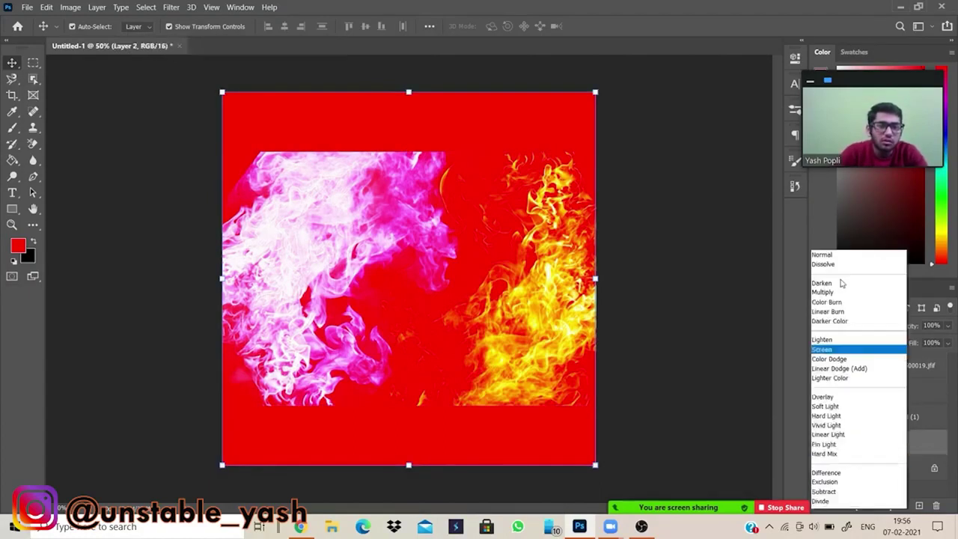
{"action": "left_click", "coordinate": [822, 255]}
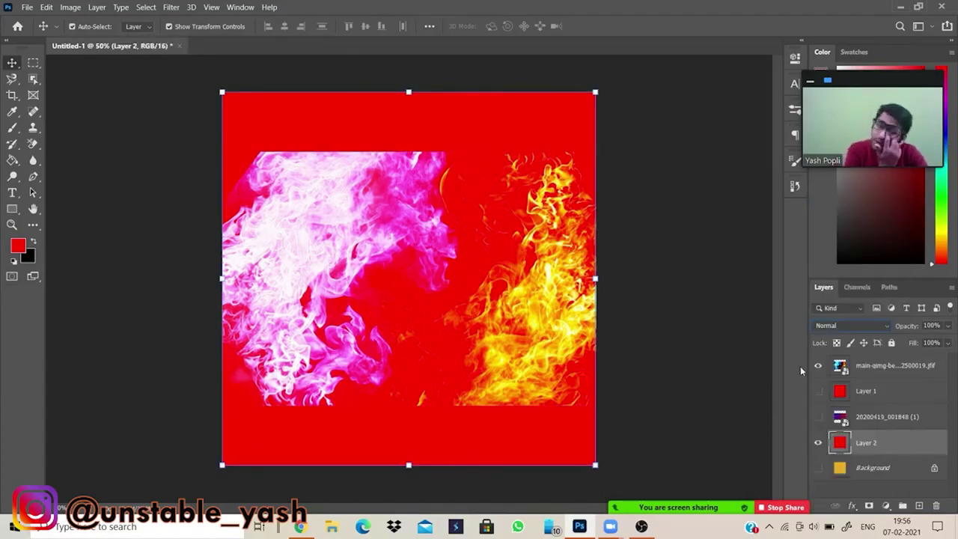
Set Layer 2's blend mode to Overlay and review the blend mode choices for the fire image layer
{"action": "left_click", "coordinate": [858, 326]}
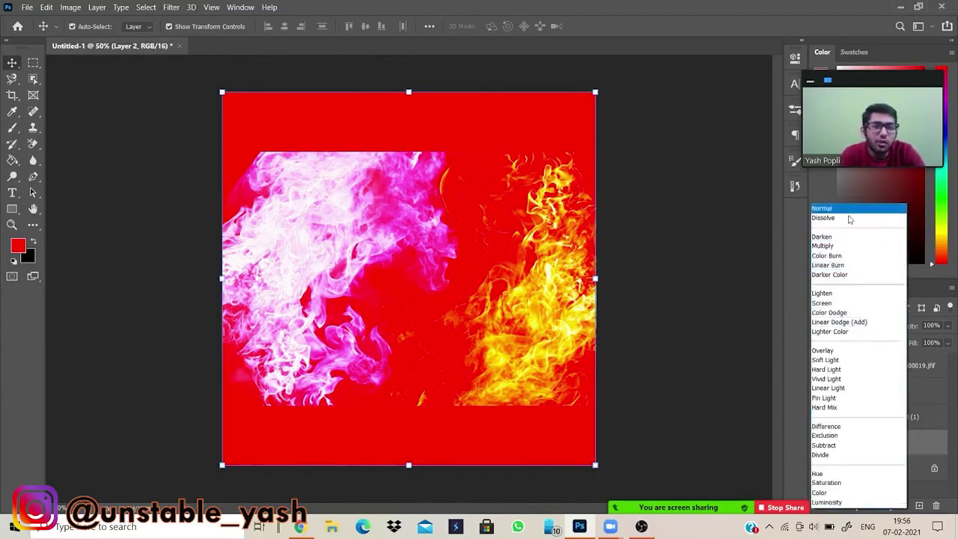
{"action": "left_click", "coordinate": [832, 351]}
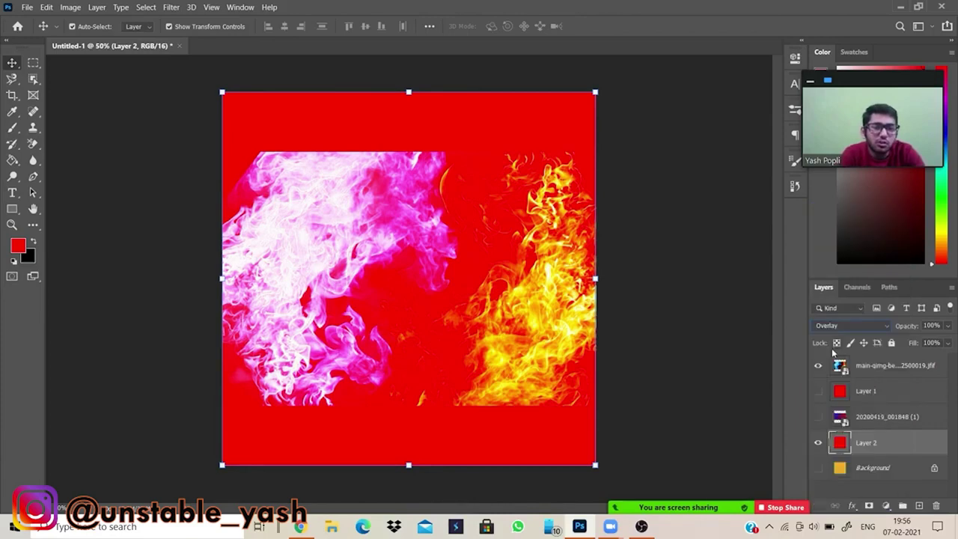
{"action": "left_click", "coordinate": [853, 367]}
{"action": "left_click", "coordinate": [853, 325]}
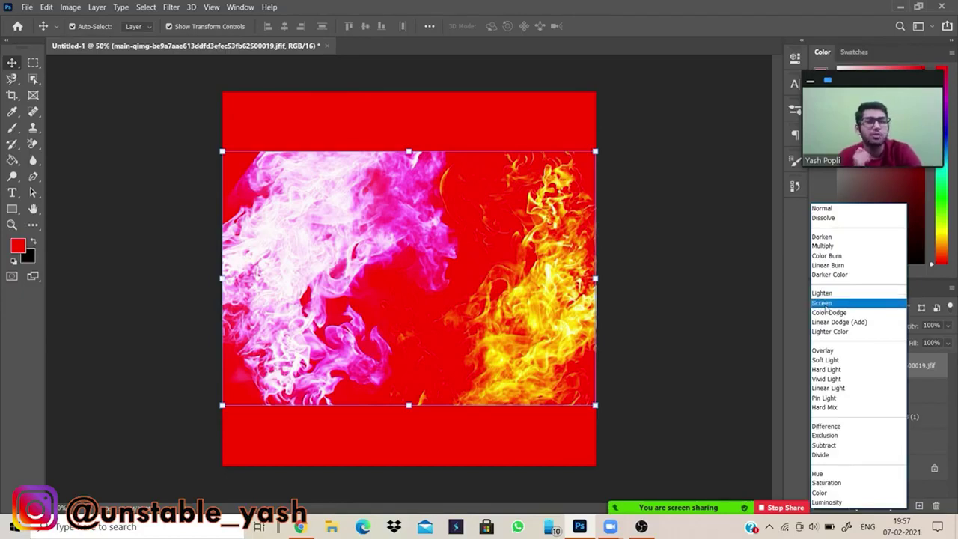
Open the kung fu panda PSD file from New Work > Pro league > Photoshop > Kung fu panda on drive D
{"action": "left_click", "coordinate": [27, 9]}
{"action": "left_click", "coordinate": [26, 8]}
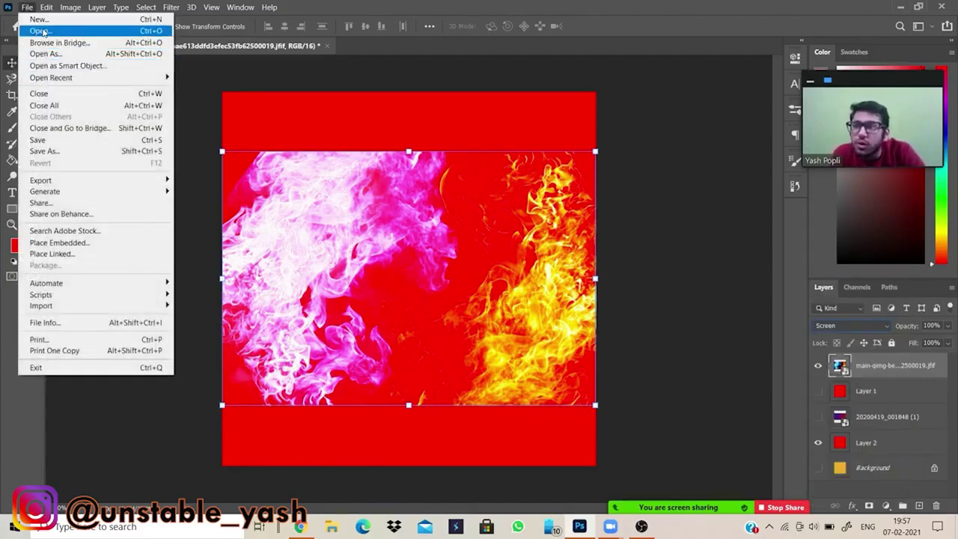
{"action": "left_click", "coordinate": [39, 31]}
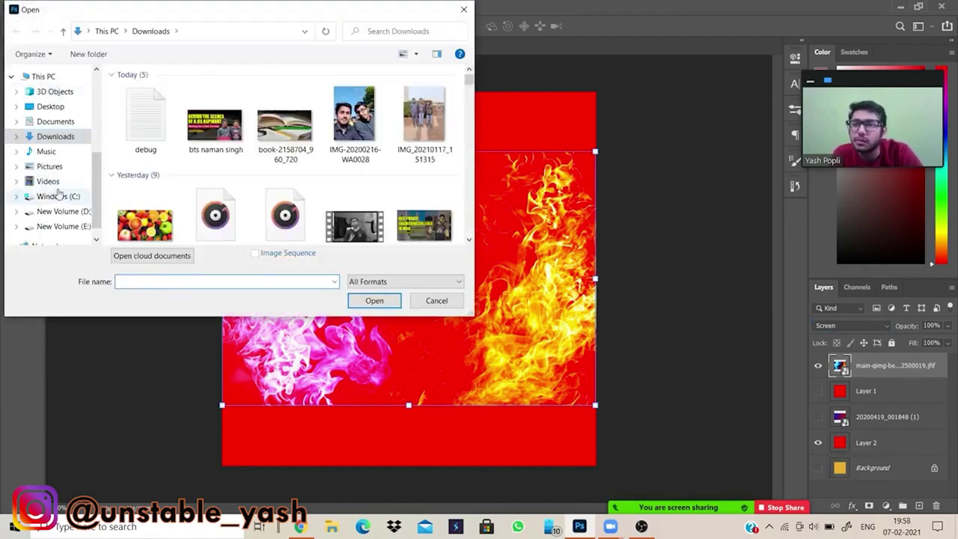
{"action": "scroll", "coordinate": [60, 150], "scroll_direction": "down", "scroll_amount": 1}
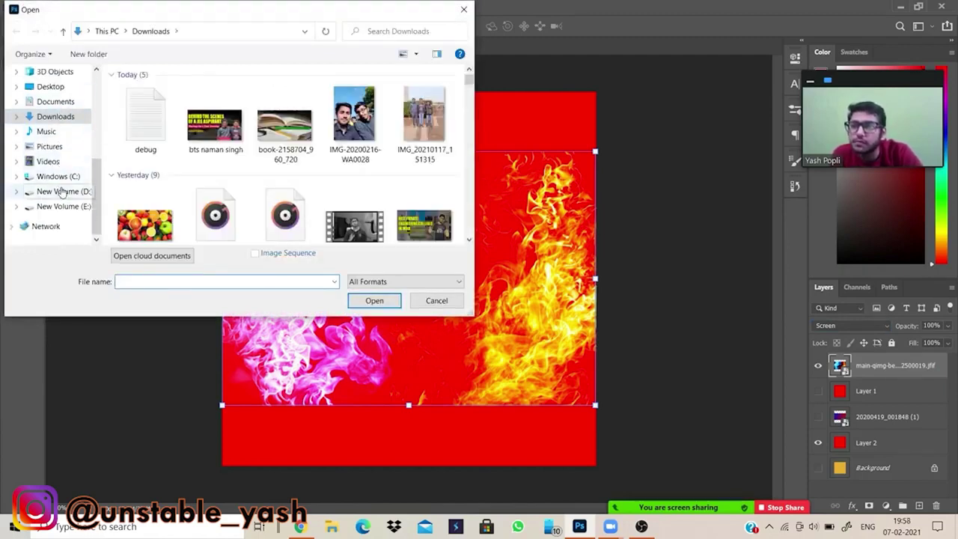
{"action": "left_click", "coordinate": [63, 191]}
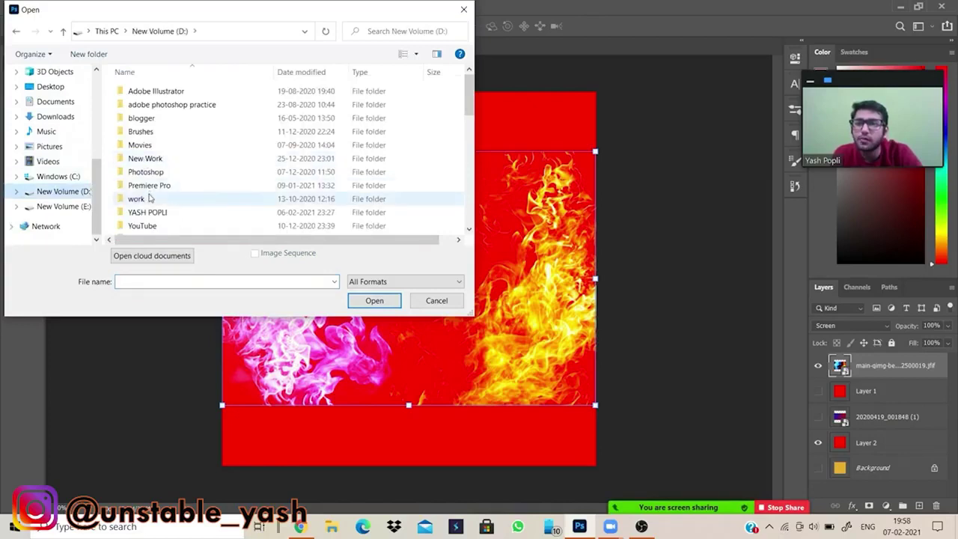
{"action": "scroll", "coordinate": [165, 191], "scroll_direction": "down", "scroll_amount": 1}
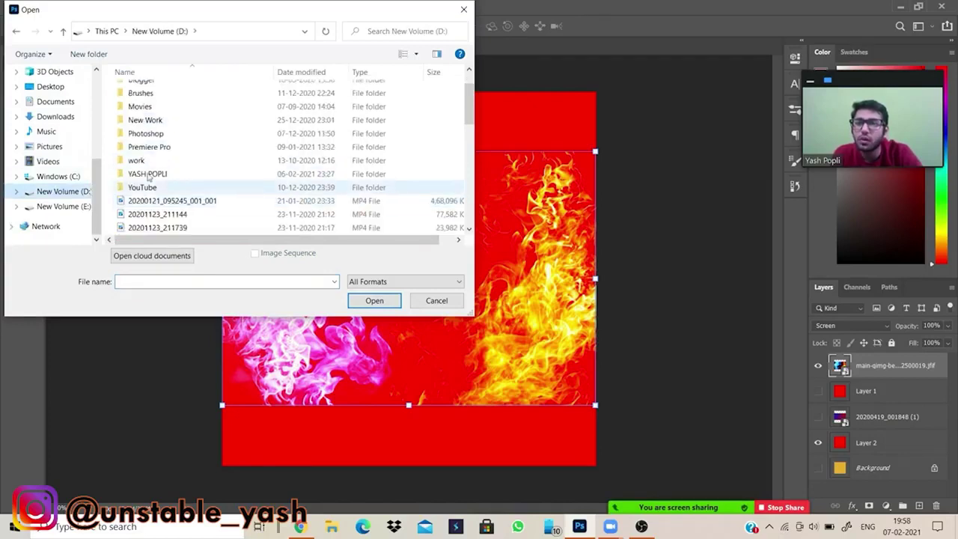
{"action": "double_click", "coordinate": [146, 120]}
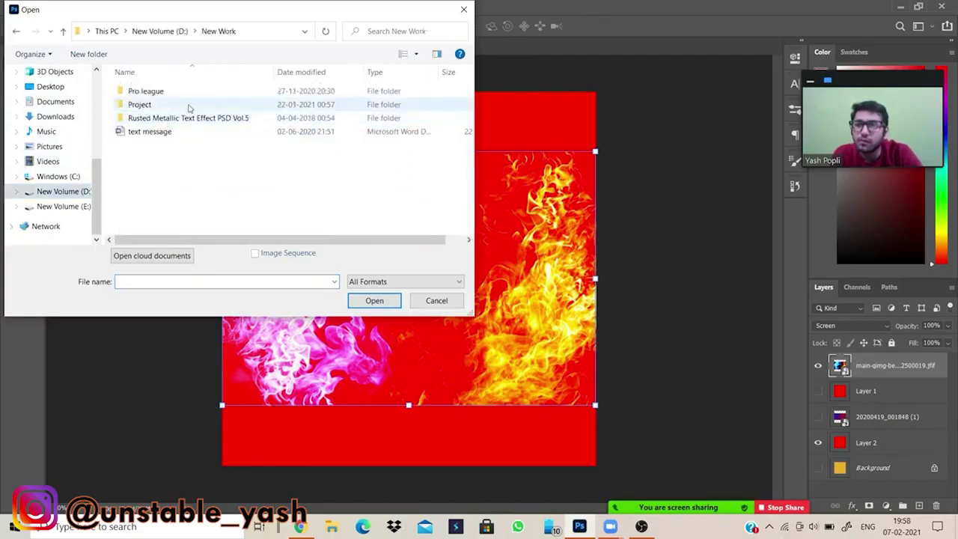
{"action": "double_click", "coordinate": [150, 91]}
{"action": "double_click", "coordinate": [227, 110]}
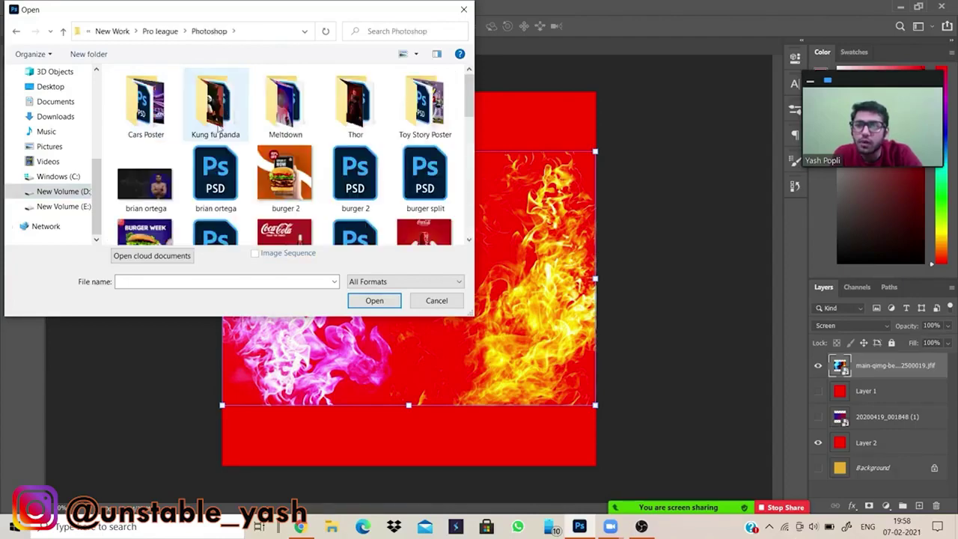
{"action": "double_click", "coordinate": [227, 111]}
{"action": "left_click", "coordinate": [145, 194]}
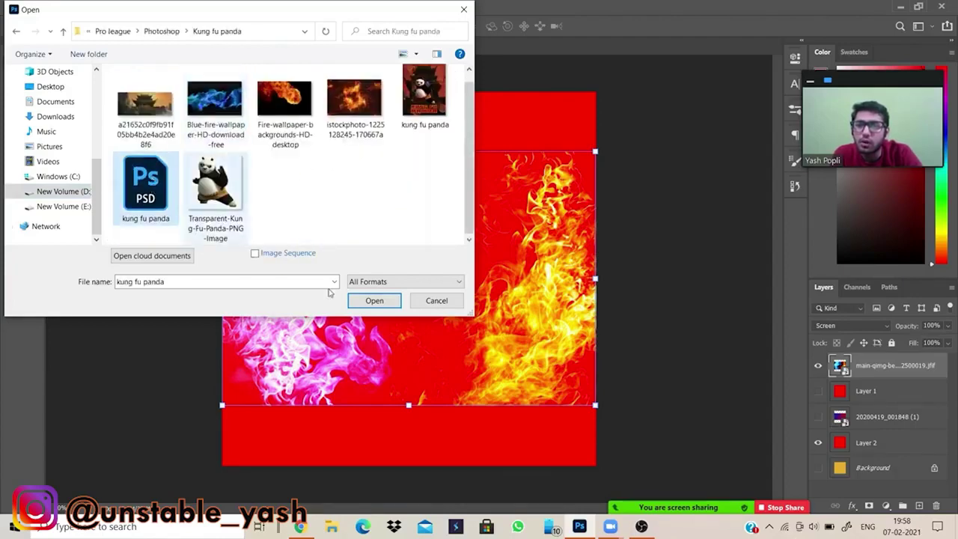
{"action": "left_click", "coordinate": [375, 301]}
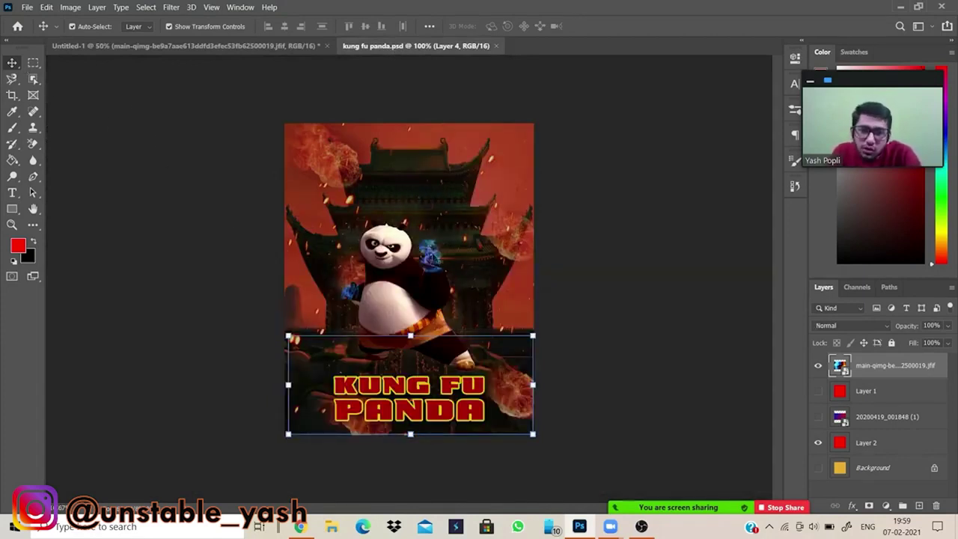
Select the blue fire layer on the panda's raised hand and try the Normal blend mode on it
{"action": "left_click", "coordinate": [432, 260]}
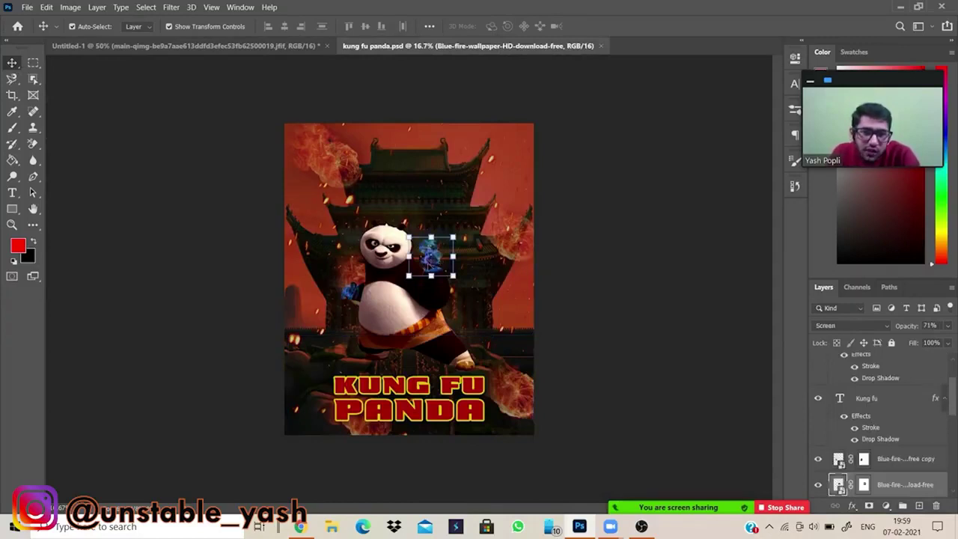
{"action": "scroll", "coordinate": [842, 444], "scroll_direction": "down", "scroll_amount": 3}
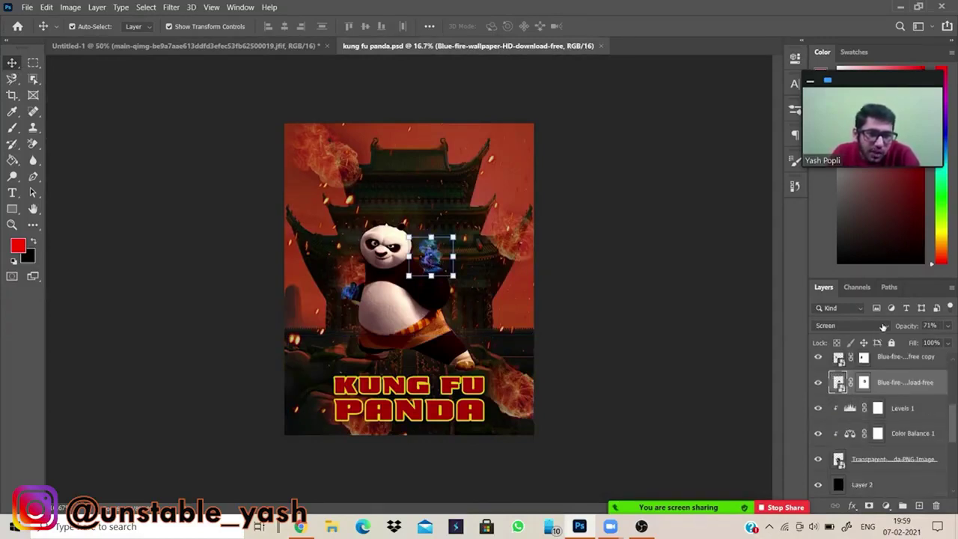
{"action": "left_click", "coordinate": [884, 328]}
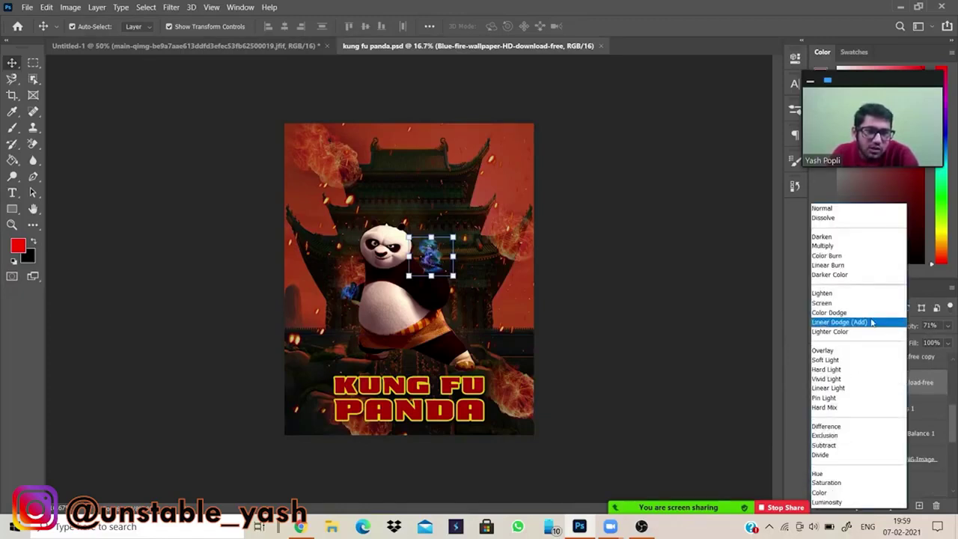
{"action": "left_click", "coordinate": [845, 210]}
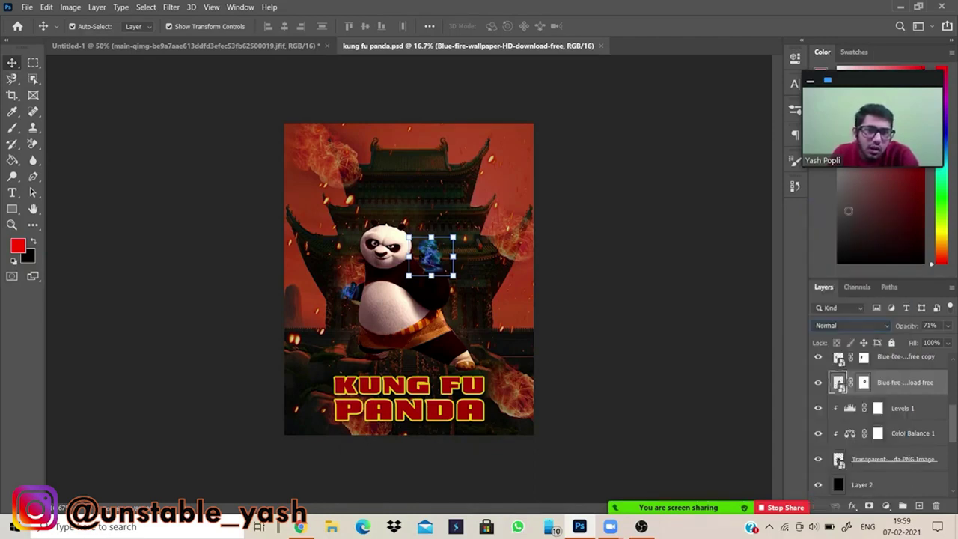
Set the raised hand's blue fire layer to 100% opacity and its blend mode to Screen
{"action": "left_click", "coordinate": [947, 326]}
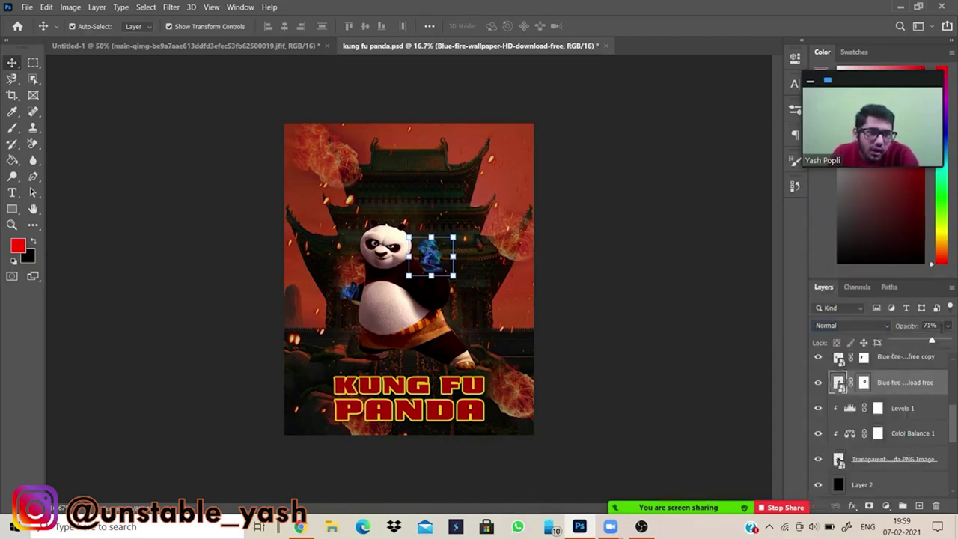
{"action": "left_click", "coordinate": [948, 342]}
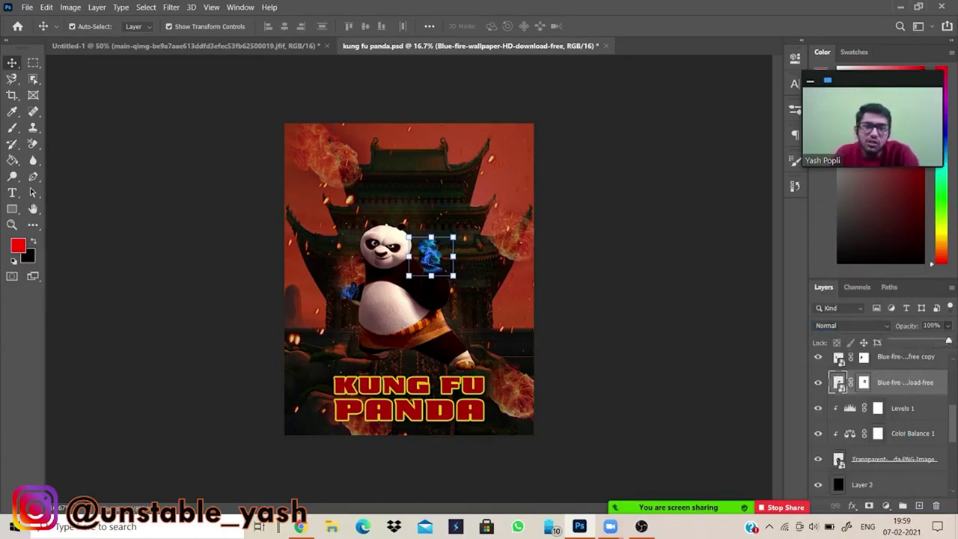
{"action": "left_click", "coordinate": [878, 327]}
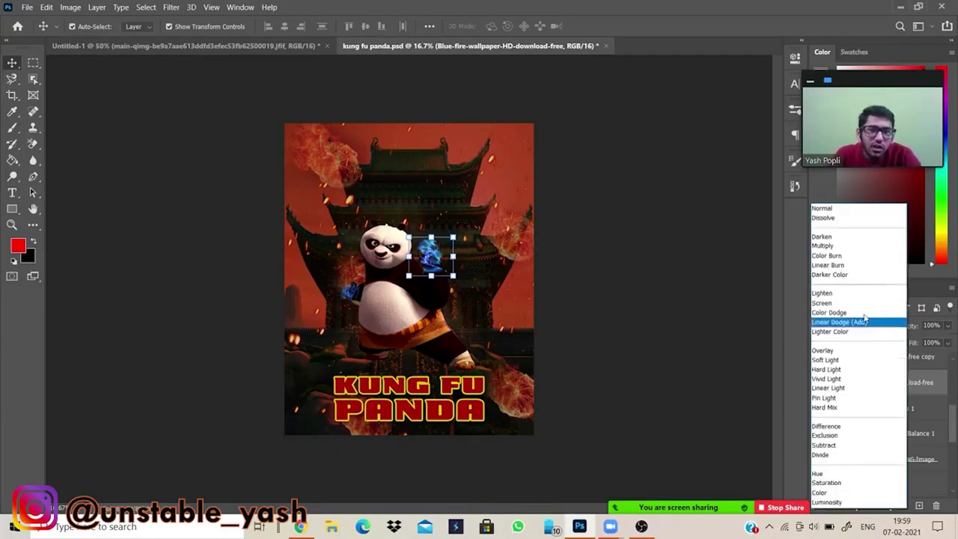
{"action": "left_click", "coordinate": [859, 303]}
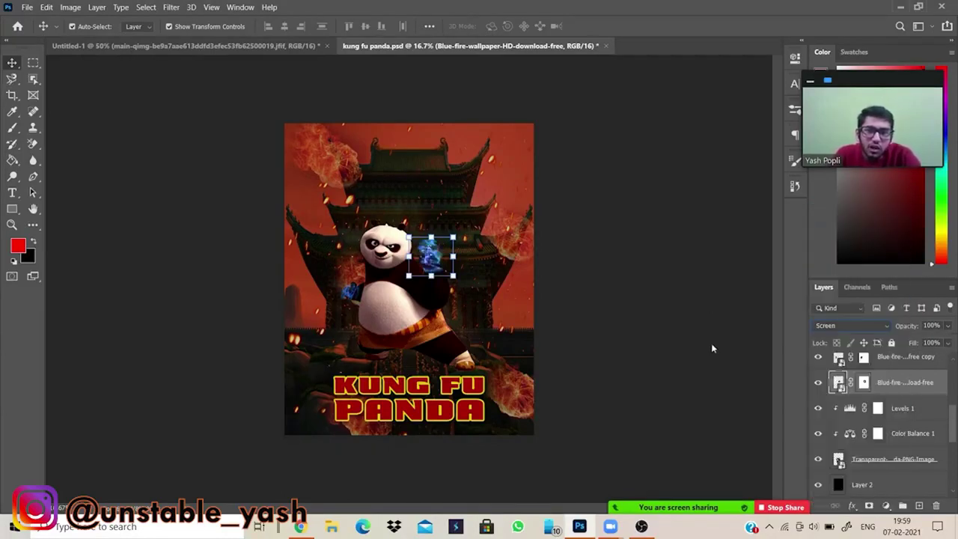
Examine the settings of the dark overlay layers and the lowered hand's blue fire layer, and look through the poster's layer stack
{"action": "left_click", "coordinate": [519, 247]}
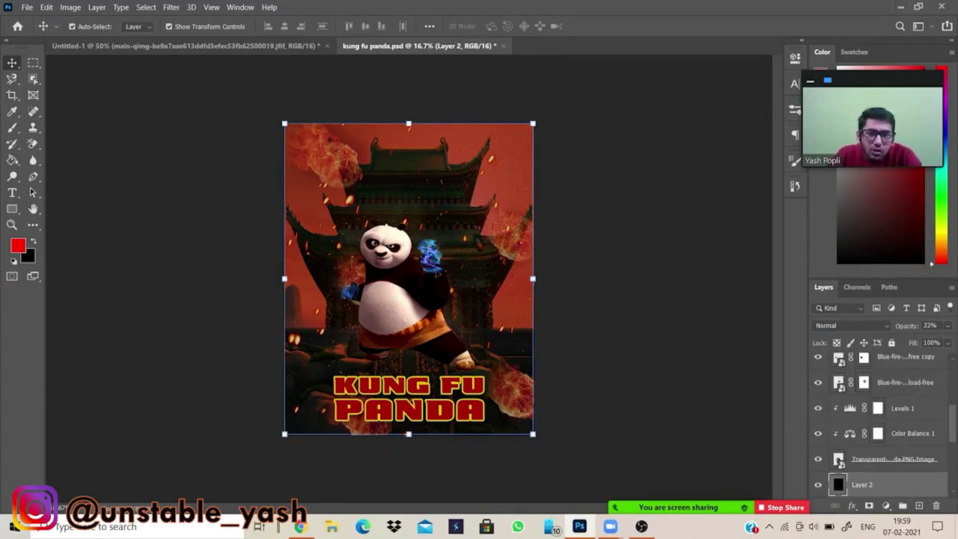
{"action": "left_click", "coordinate": [515, 394]}
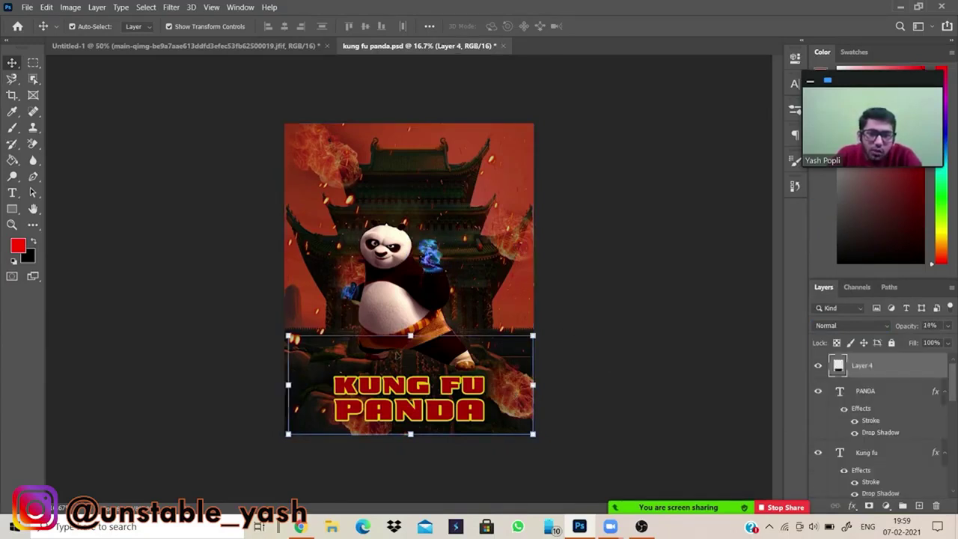
{"action": "left_click", "coordinate": [350, 294]}
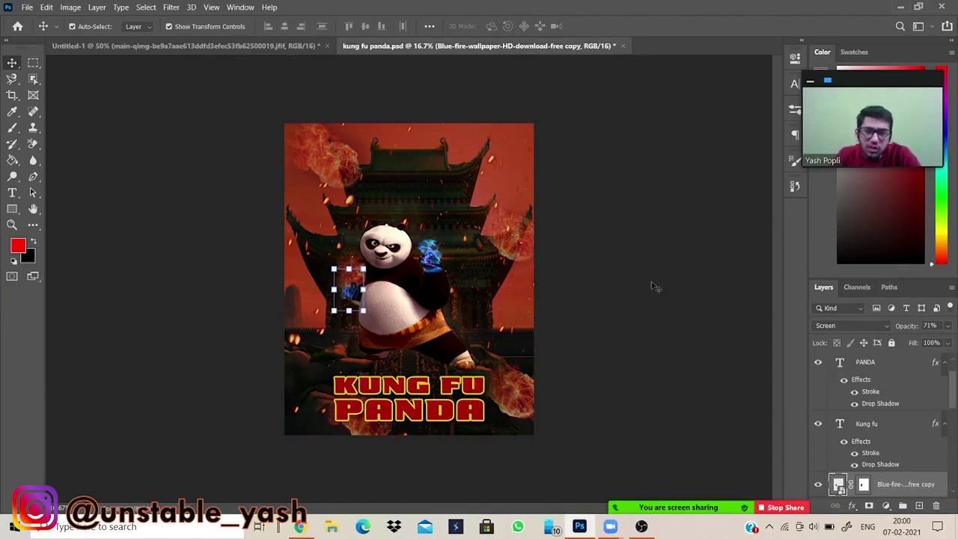
{"action": "scroll", "coordinate": [905, 431], "scroll_direction": "down", "scroll_amount": 3}
{"action": "scroll", "coordinate": [906, 431], "scroll_direction": "down", "scroll_amount": 3}
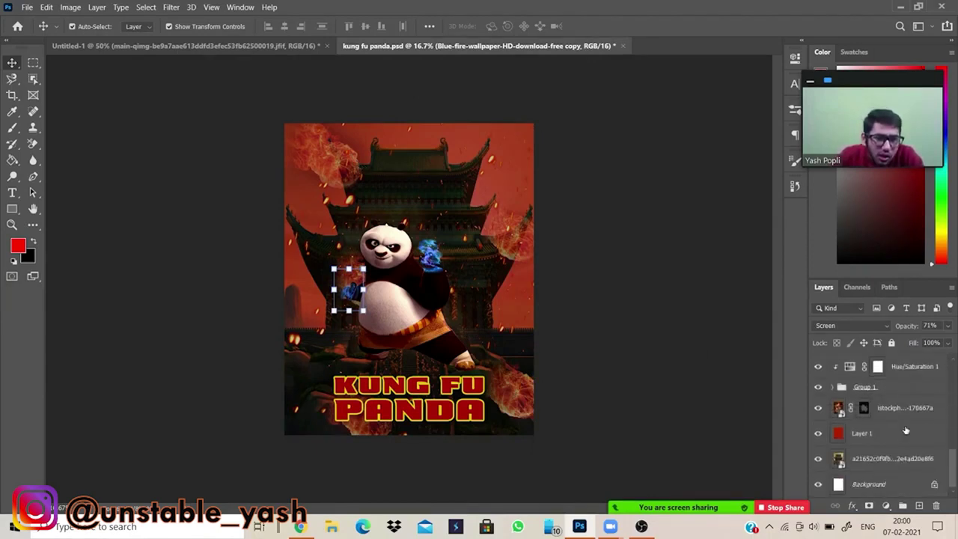
{"action": "scroll", "coordinate": [885, 408], "scroll_direction": "up", "scroll_amount": 1}
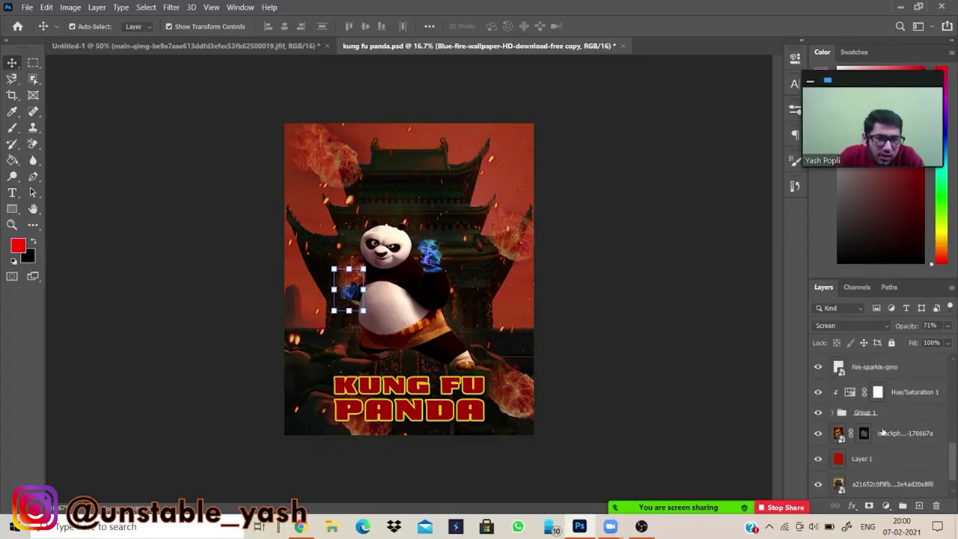
{"action": "scroll", "coordinate": [883, 432], "scroll_direction": "down", "scroll_amount": 1}
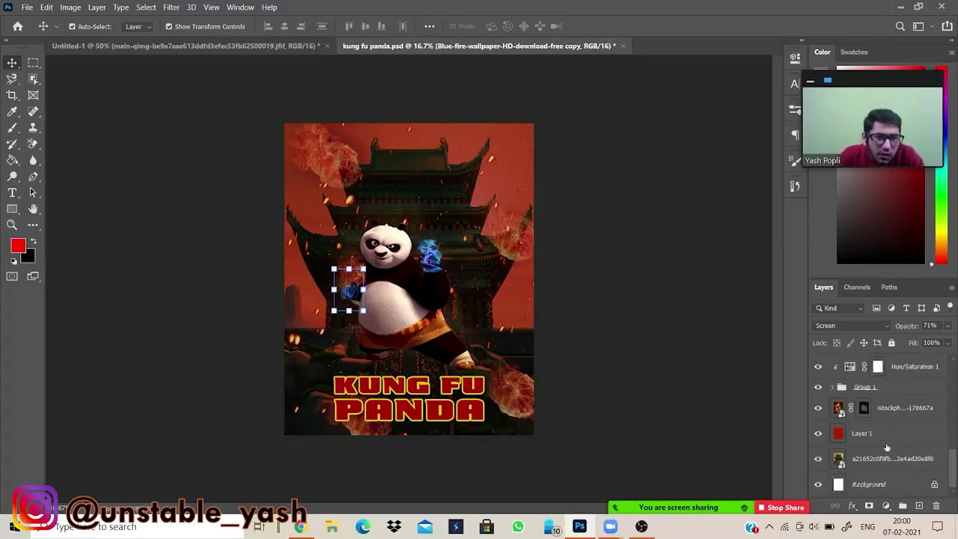
{"action": "scroll", "coordinate": [887, 447], "scroll_direction": "up", "scroll_amount": 4}
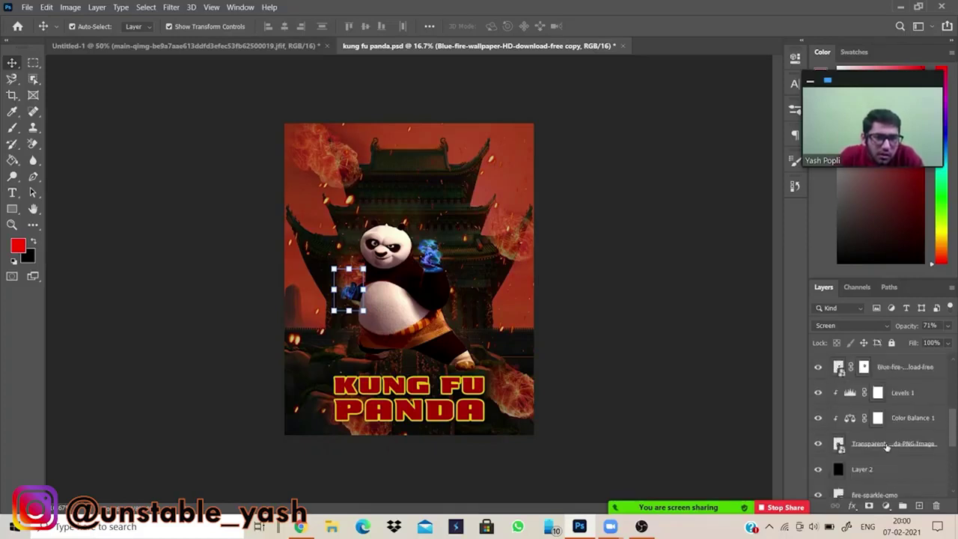
Hide and reshow the fire-sparkle-qmo layer to compare its effect on the poster, and deselect it
{"action": "scroll", "coordinate": [884, 434], "scroll_direction": "down", "scroll_amount": 1}
{"action": "left_click", "coordinate": [878, 420]}
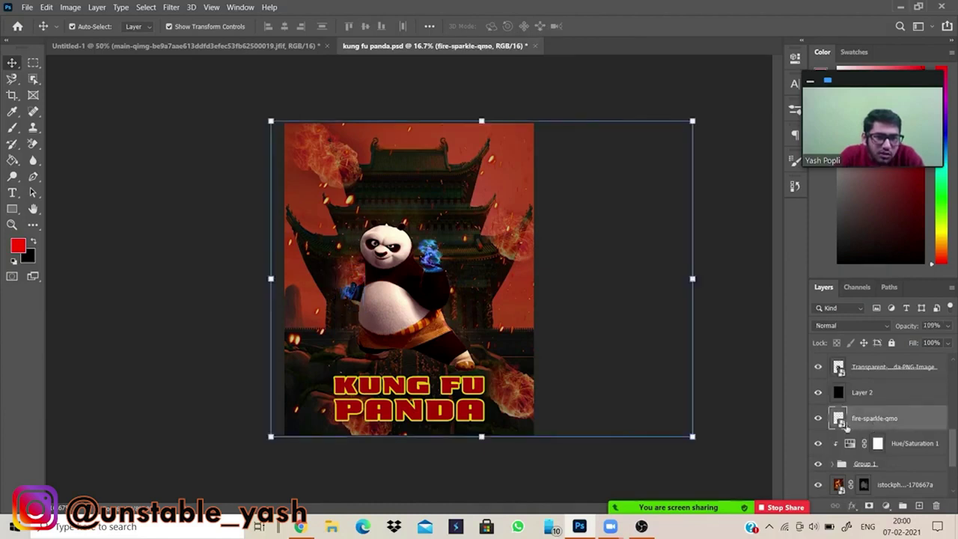
{"action": "left_click", "coordinate": [818, 420]}
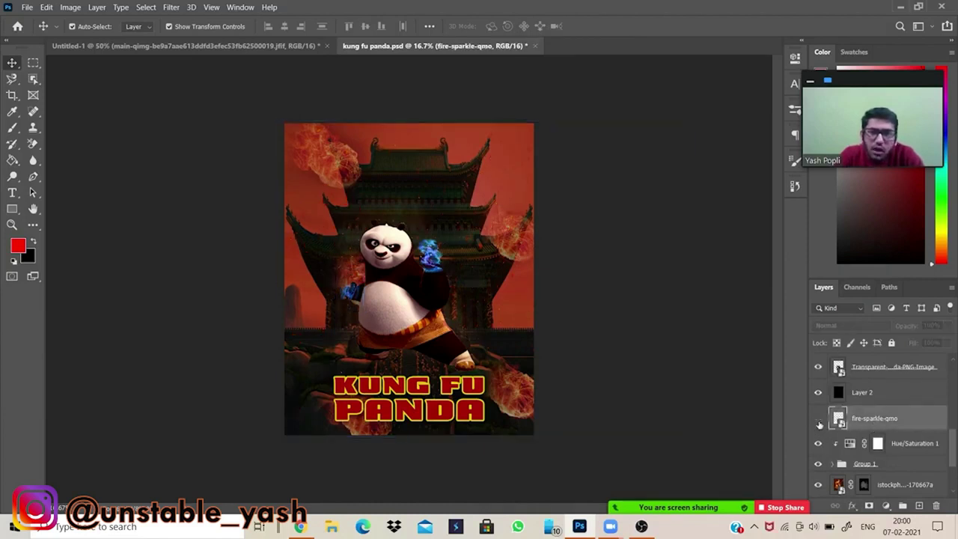
{"action": "left_click", "coordinate": [818, 419]}
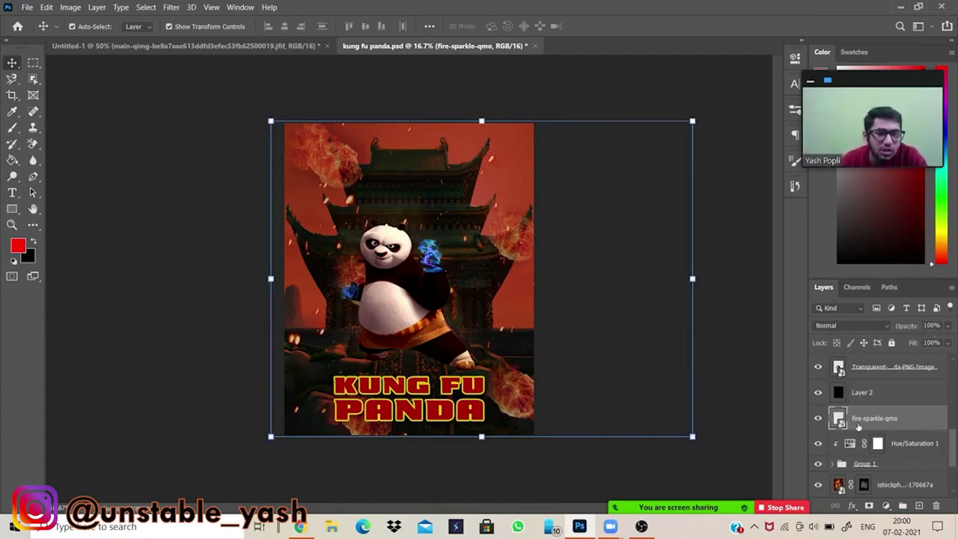
{"action": "scroll", "coordinate": [859, 427], "scroll_direction": "up", "scroll_amount": 1}
{"action": "scroll", "coordinate": [858, 425], "scroll_direction": "up", "scroll_amount": 3}
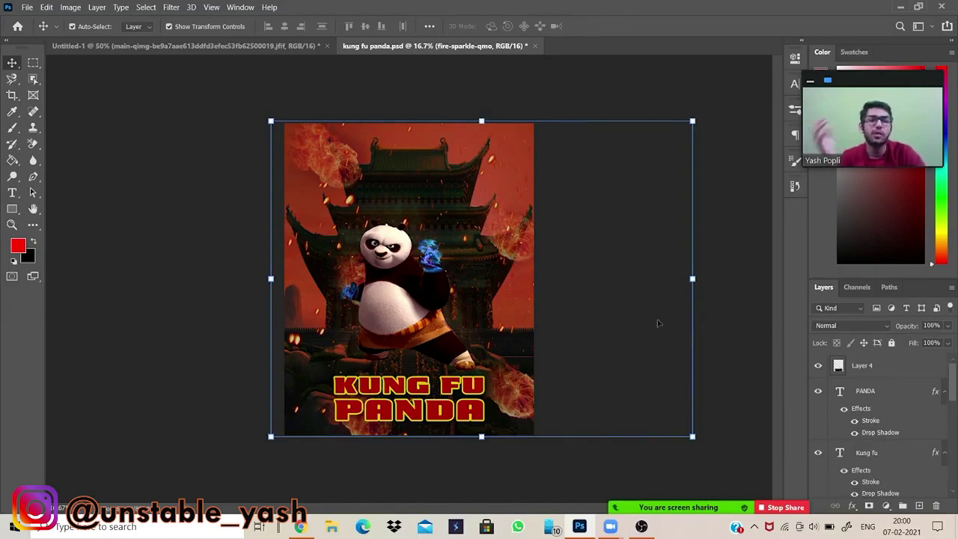
{"action": "left_click", "coordinate": [146, 132]}
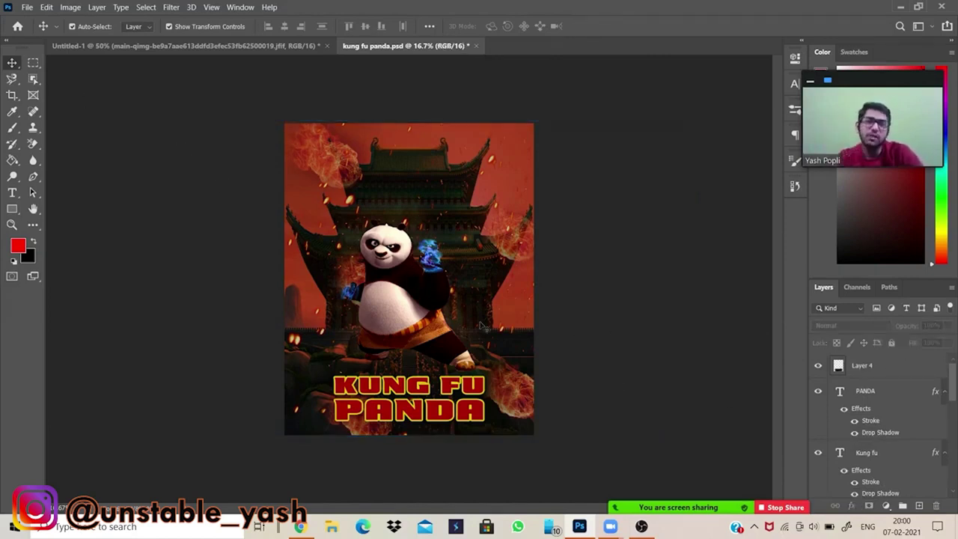